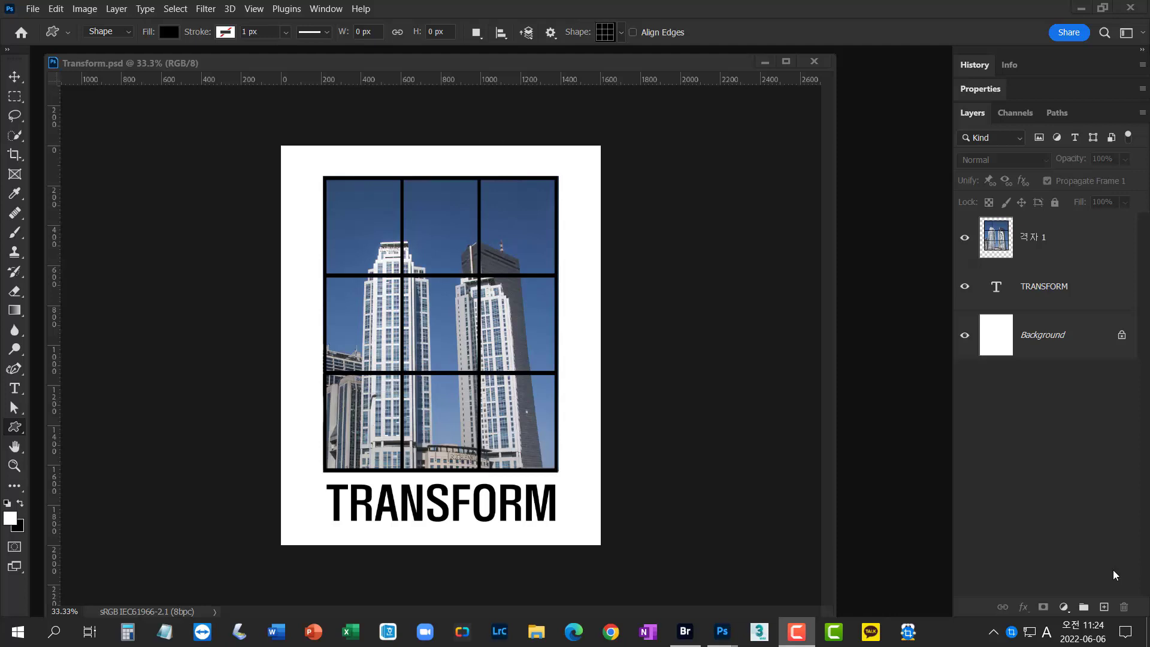
Try scaling the 격자 1 layer to about 96% width and 89% height and rotating it about 6°, and cancel the transform
left_click(1065, 241)
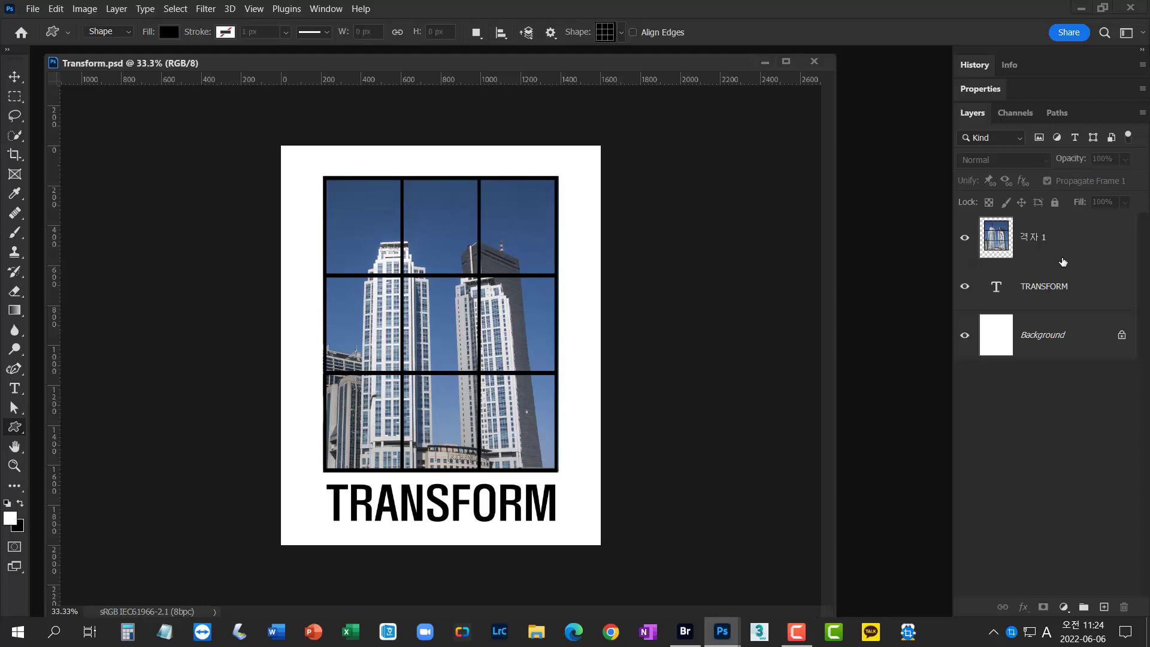
left_click(1057, 260)
key("ctrl+t")
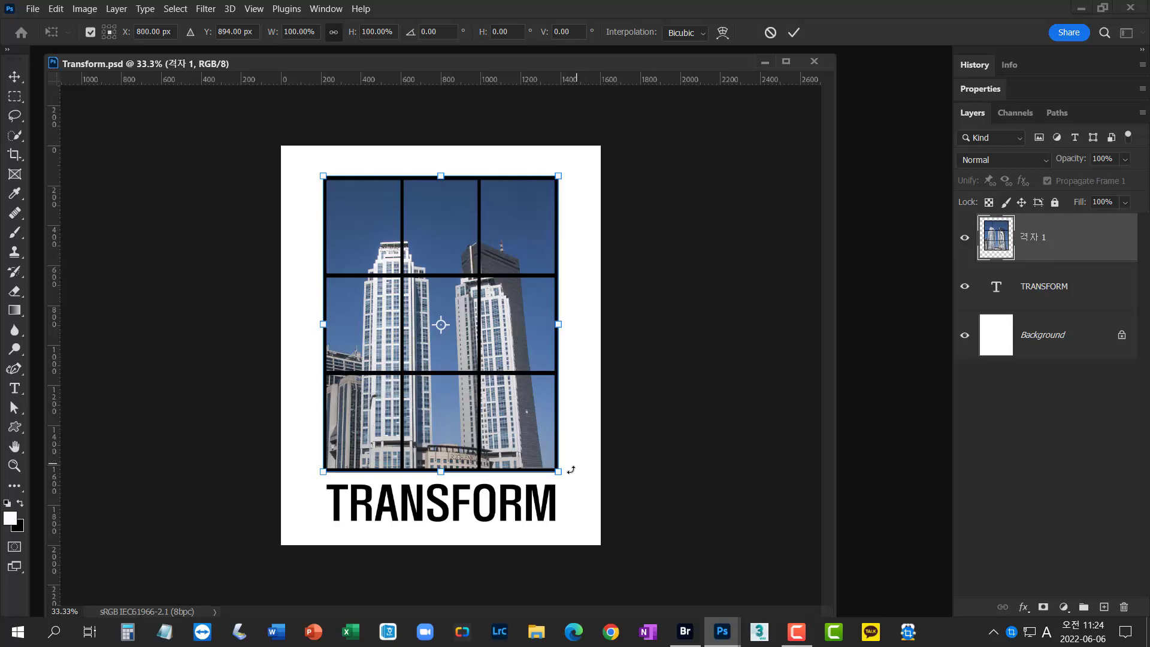
mouse_move(558, 471)
left_mouse_down()
mouse_move(403, 321)
mouse_move(559, 458)
left_mouse_up()
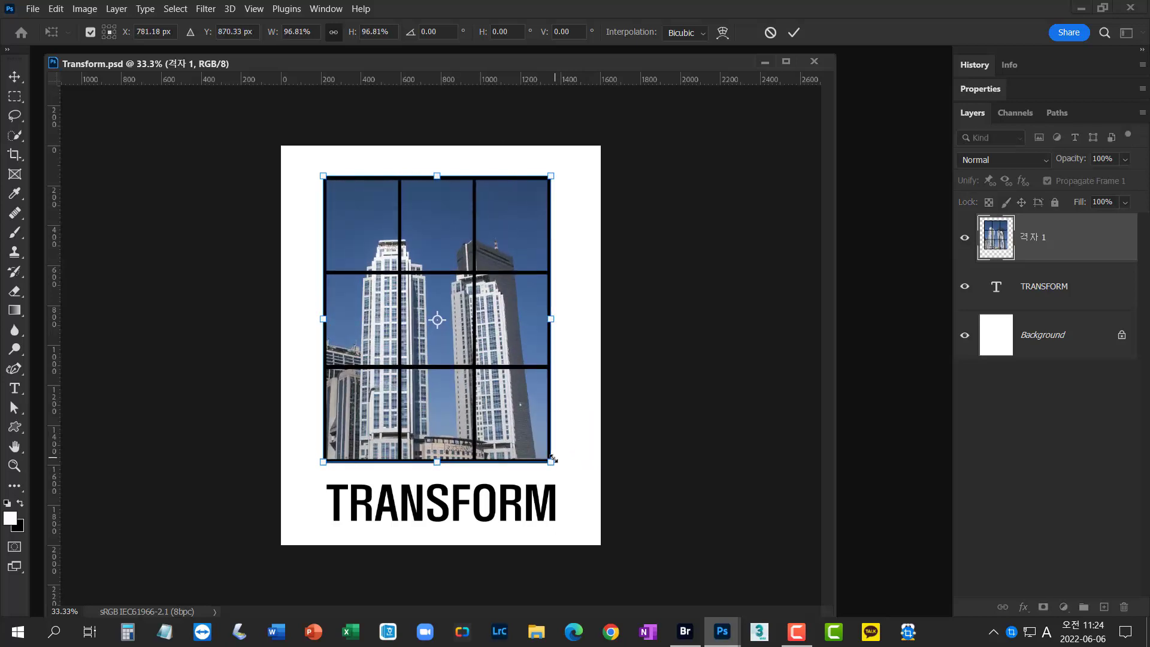
mouse_move(551, 461)
left_mouse_down()
mouse_move(402, 311)
mouse_move(532, 453)
mouse_move(590, 344)
mouse_move(431, 395)
mouse_move(510, 443)
mouse_move(547, 450)
mouse_move(549, 440)
left_mouse_up()
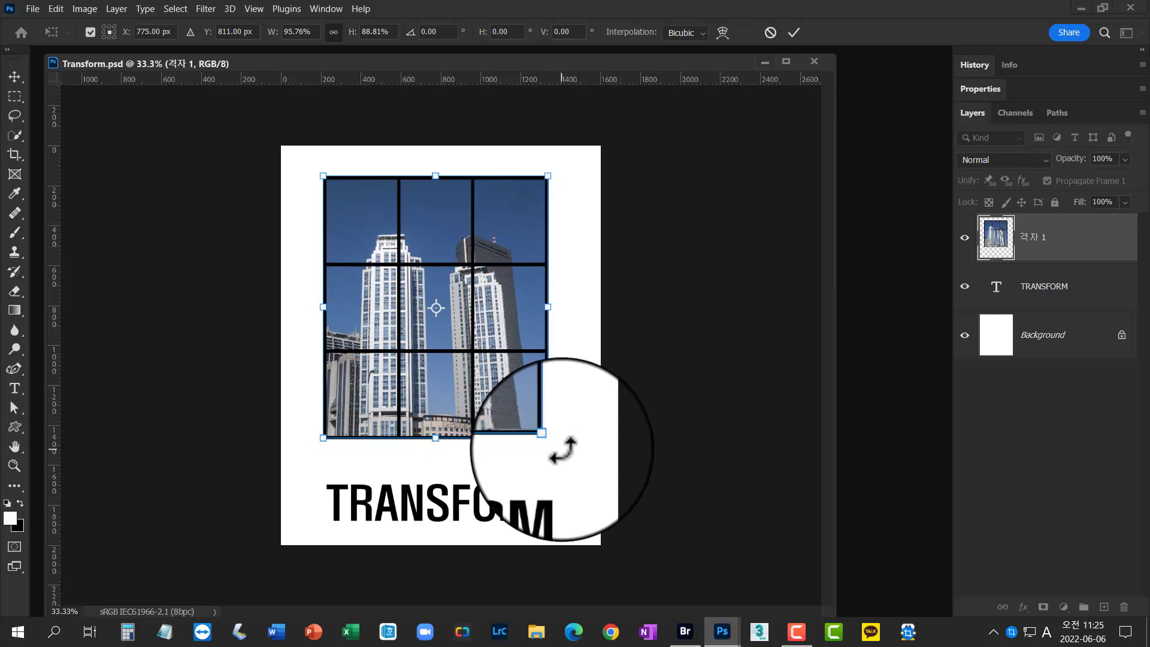
mouse_move(553, 442)
left_mouse_down()
mouse_move(604, 370)
mouse_move(575, 413)
mouse_move(497, 472)
mouse_move(389, 482)
mouse_move(501, 488)
mouse_move(531, 444)
left_mouse_up()
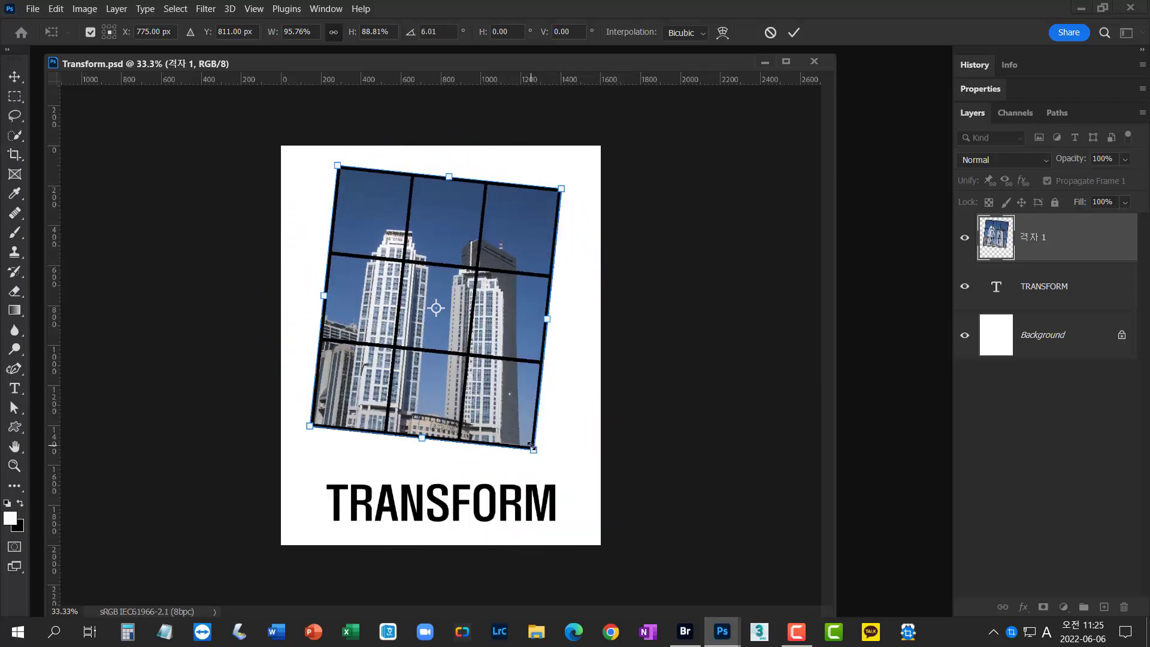
key("Escape")
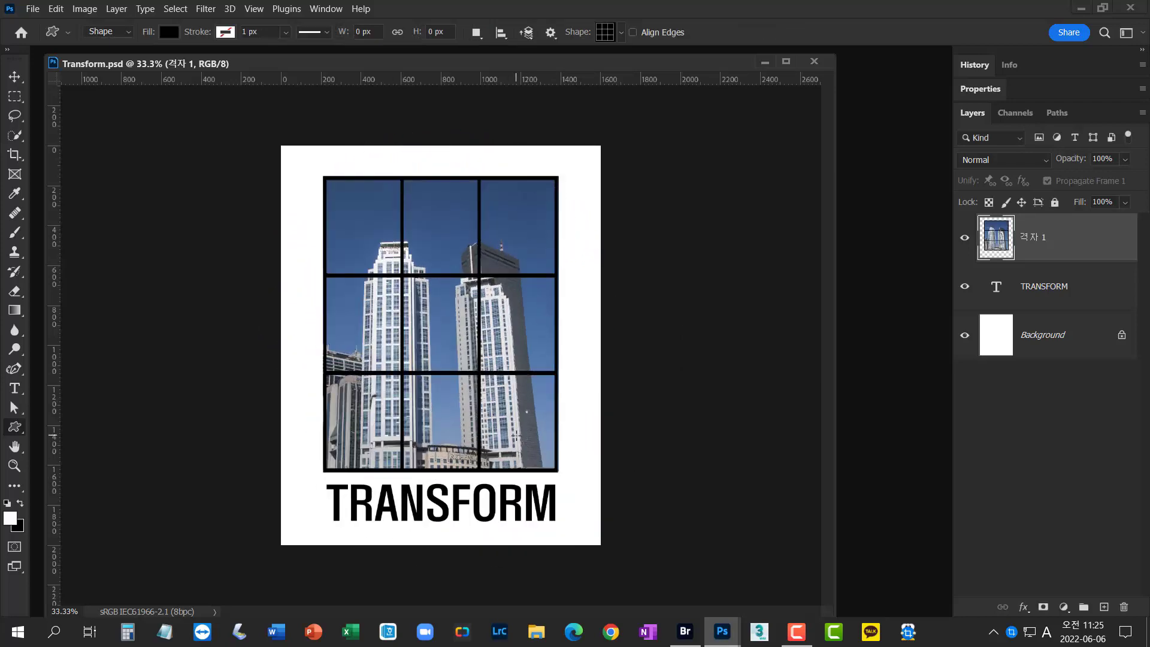
key("ctrl+t")
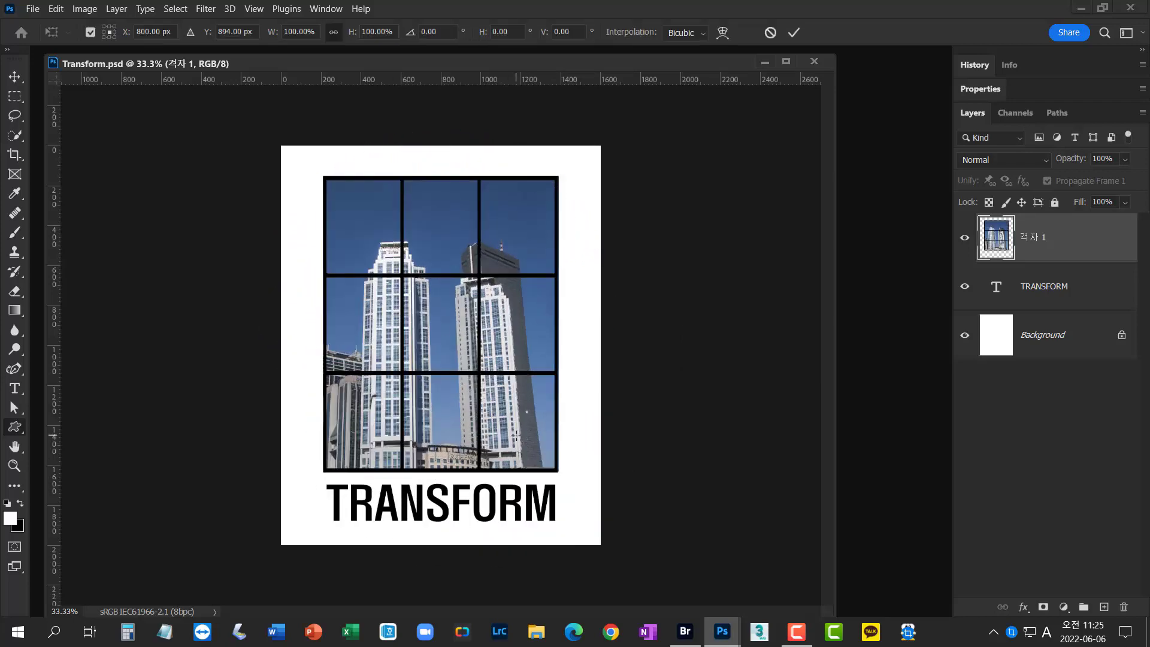
right_click(516, 439)
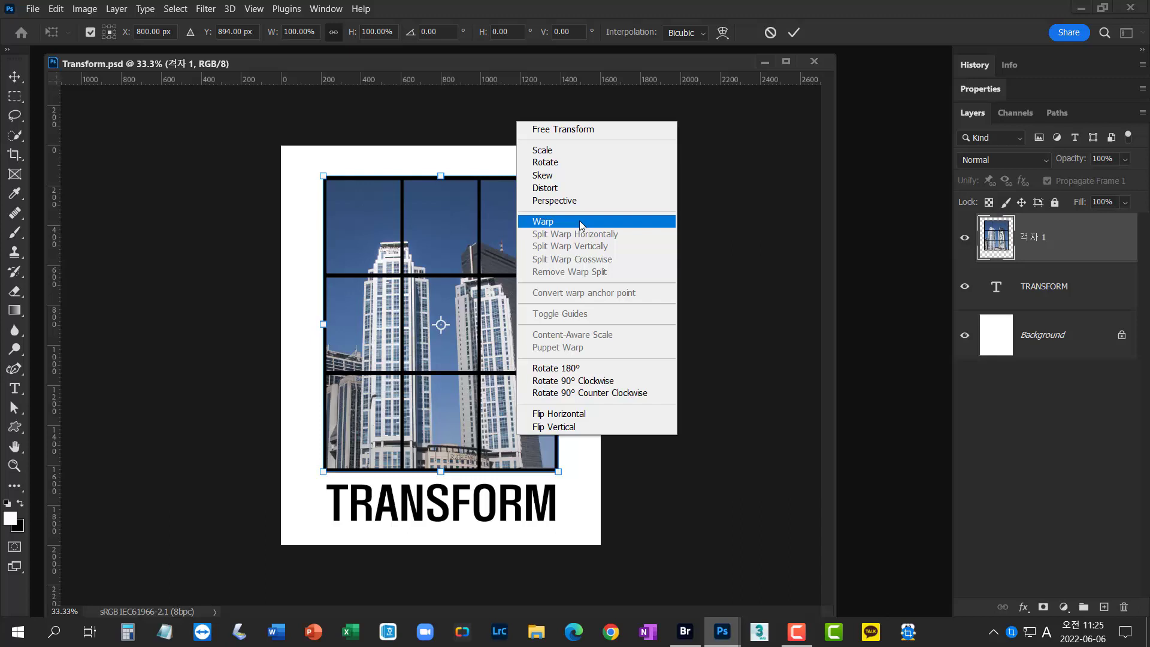
left_click(734, 357)
key("Escape")
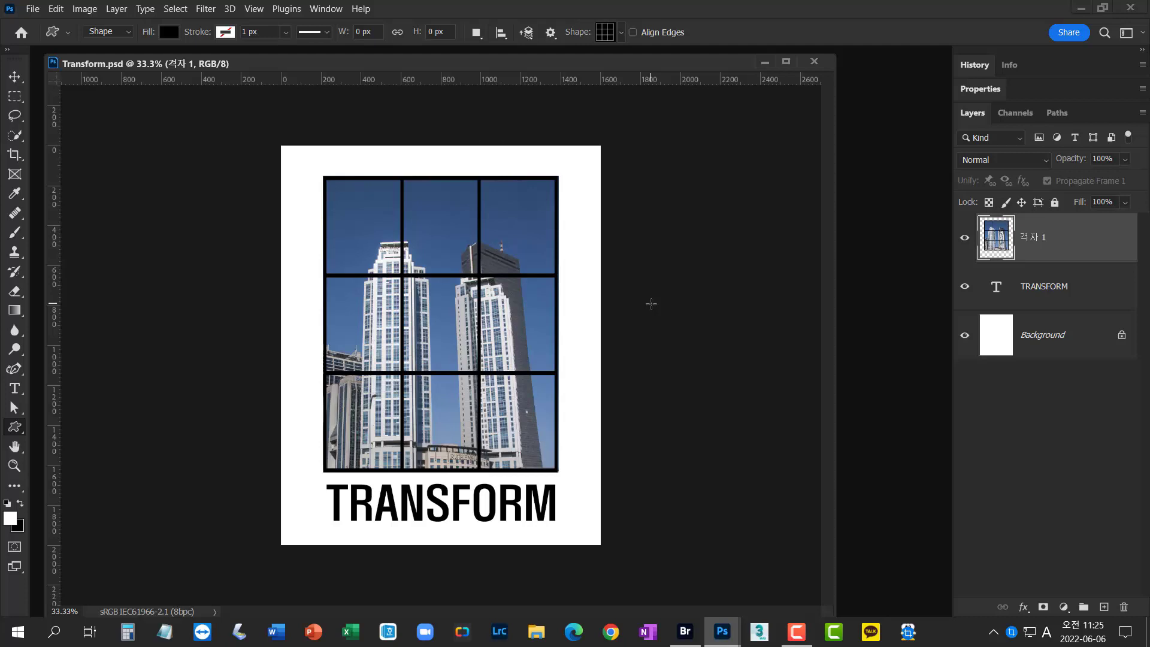
Try shrinking the 격자 1 layer to about 56% and rotating it about 19°, and undo the applied transform
key("ctrl+t")
mouse_move(531, 452)
left_mouse_down()
mouse_move(448, 365)
mouse_move(519, 444)
mouse_move(533, 443)
left_mouse_up()
left_click_drag(560, 482, 453, 401)
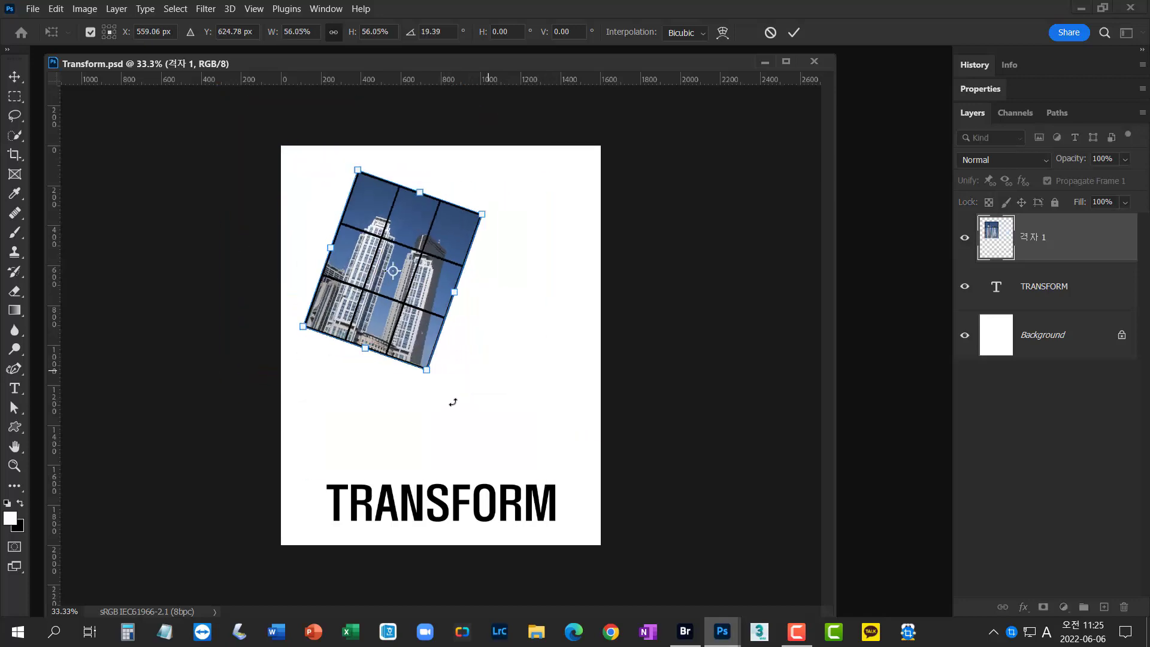
key("u")
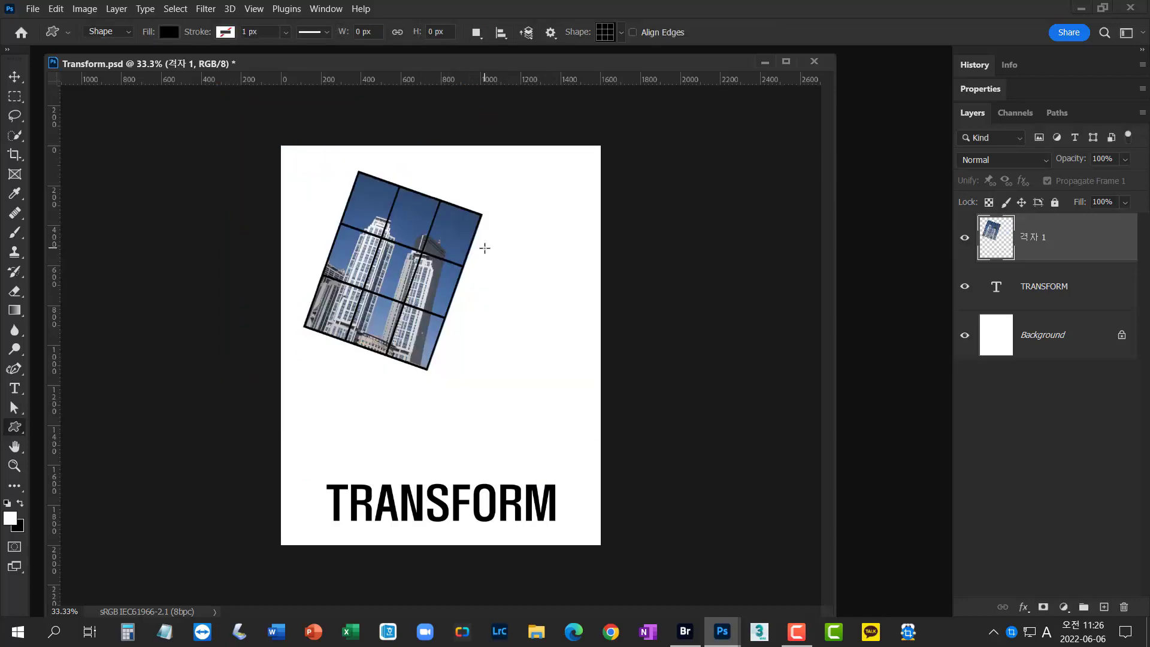
key("ctrl+z")
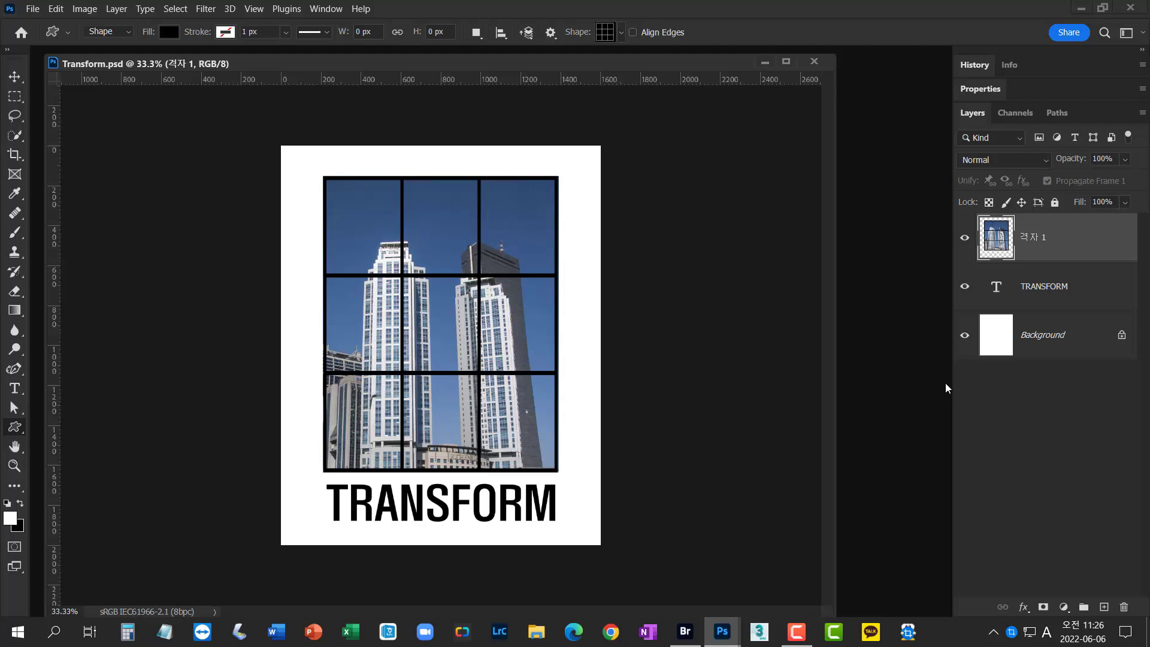
Convert the 격자 1 layer to a smart object
right_click(1100, 242)
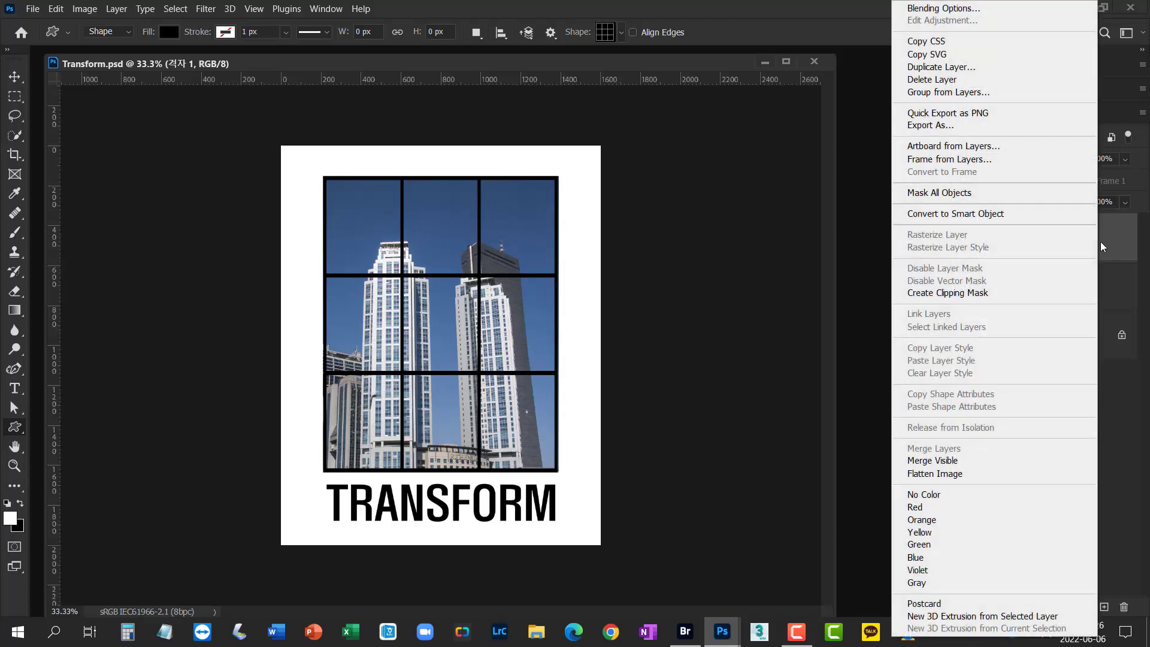
left_click(1058, 213)
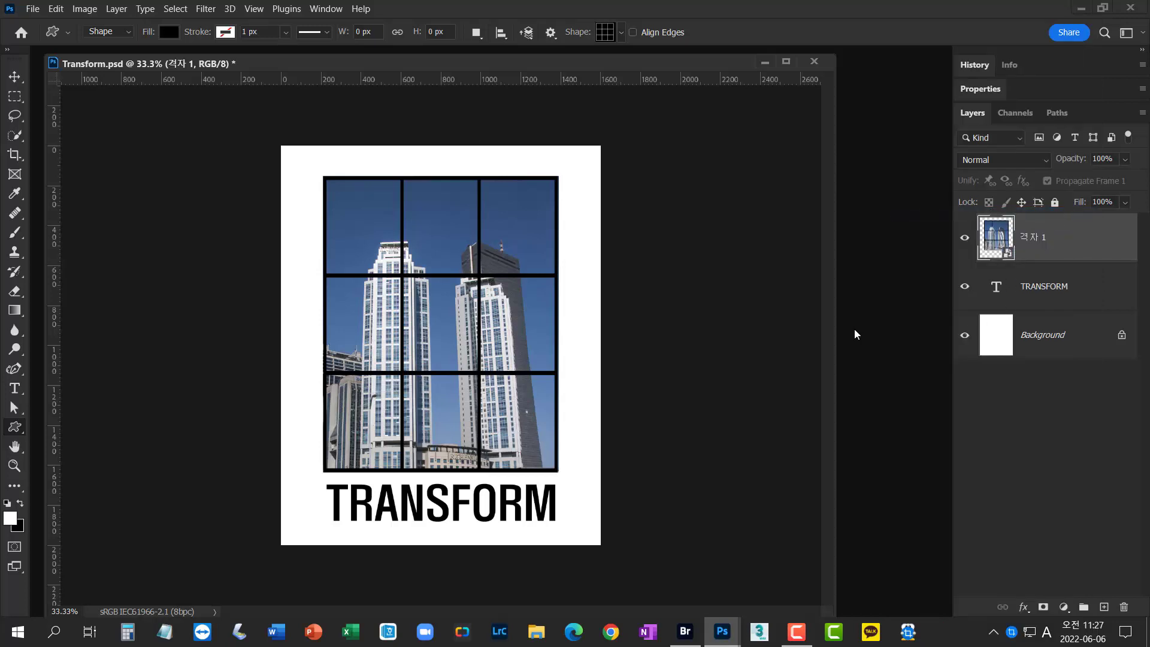
Try scaling the smart object down slightly from its lower-right corner, and cancel the transform
key("ctrl+t")
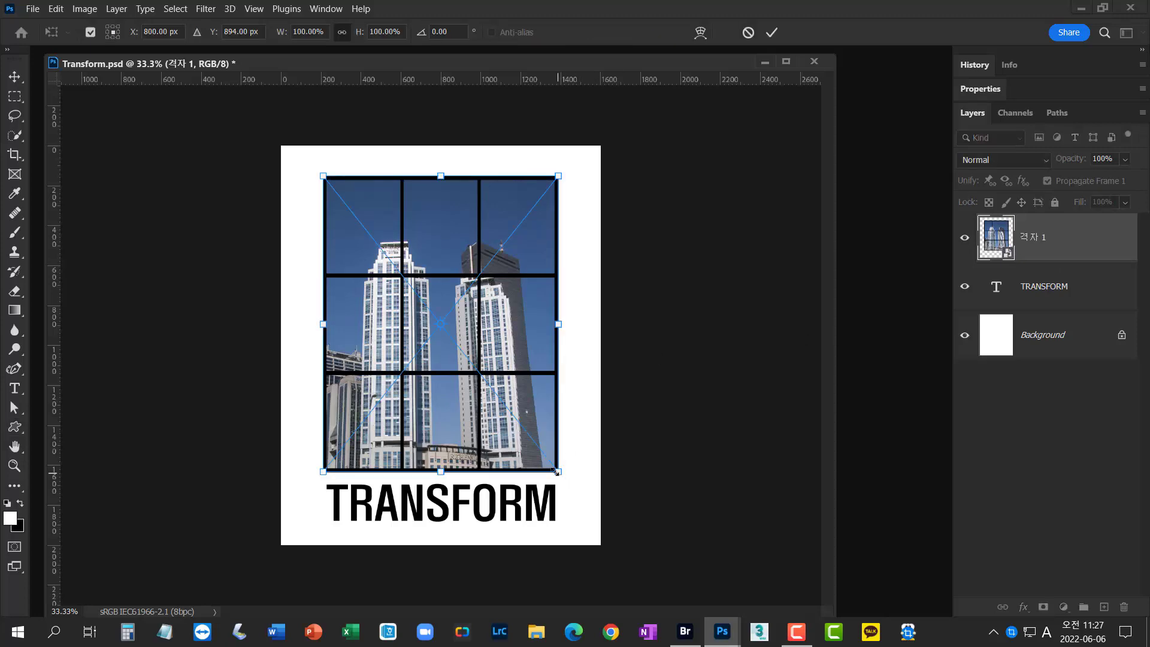
left_click_drag(558, 472, 530, 447)
key("Escape")
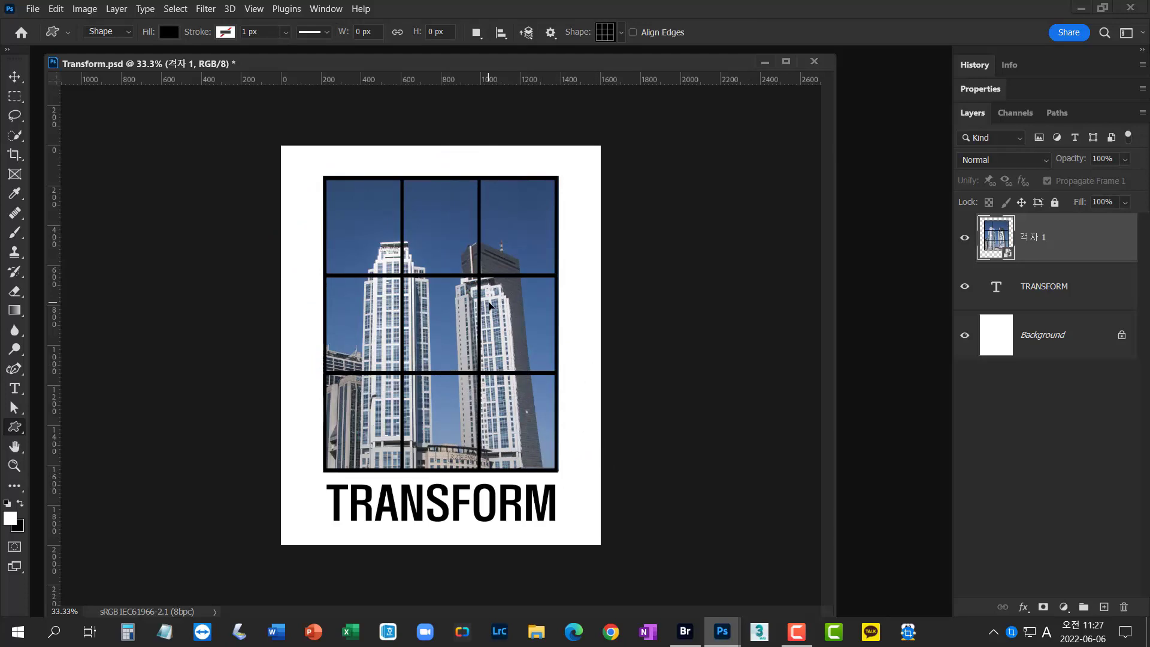
Try skewing the smart object's top-right corner inward by about 0.5°
key("ctrl+t")
right_click(489, 306)
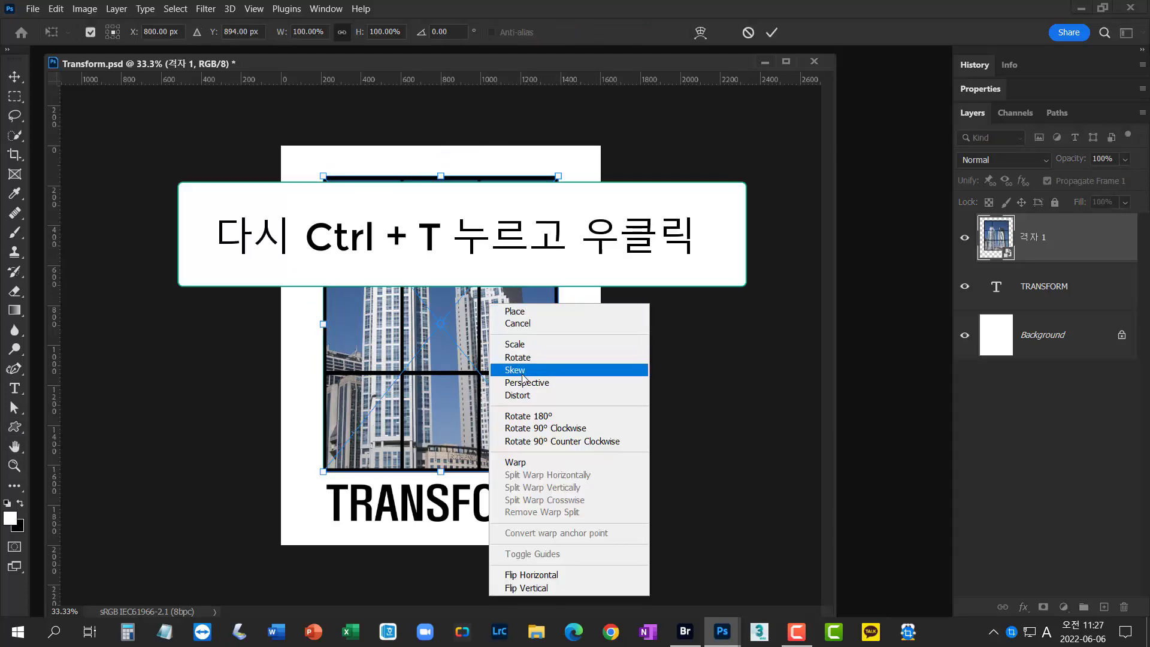
left_click(545, 375)
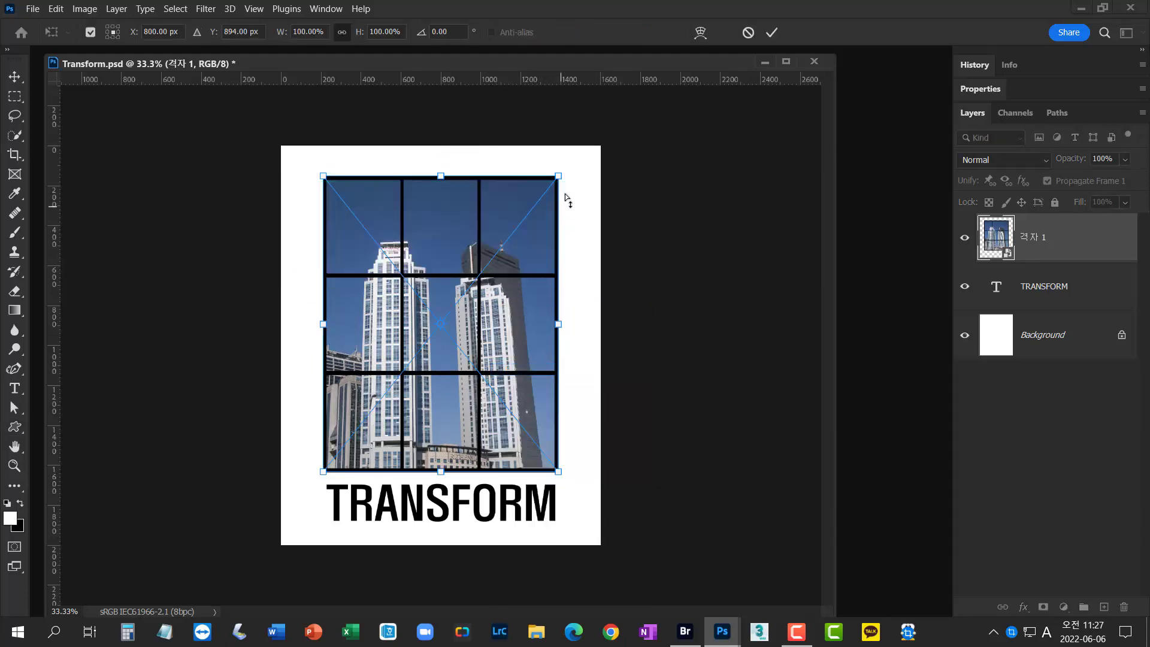
mouse_move(559, 176)
left_mouse_down()
mouse_move(519, 178)
mouse_move(556, 182)
mouse_move(554, 296)
mouse_move(555, 176)
left_mouse_up()
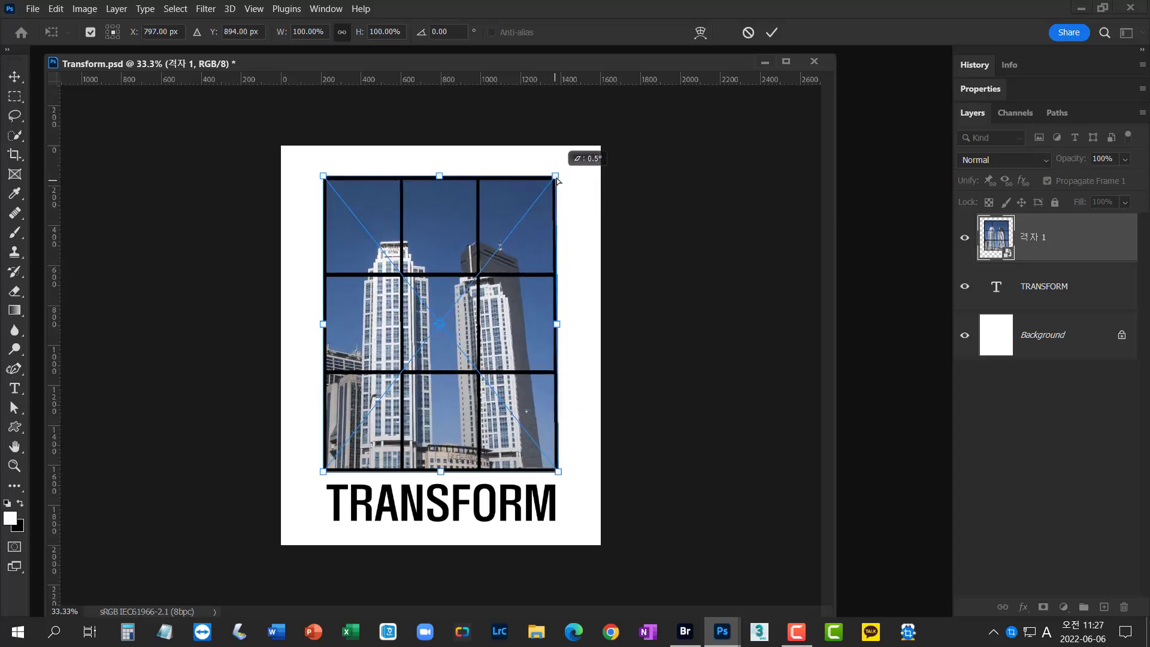
Try narrowing the smart object's top edge symmetrically with the Perspective transform
right_click(547, 278)
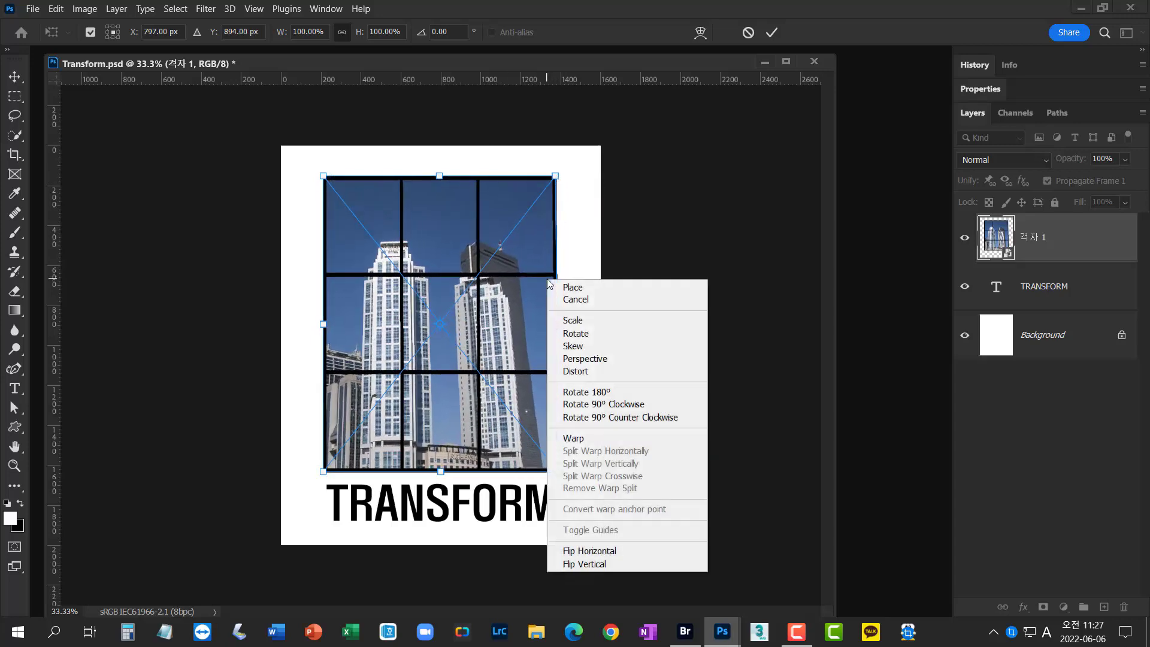
left_click(583, 363)
left_click_drag(558, 179, 529, 176)
Try pulling the smart object's top-right corner further inward with Distort, and cancel the whole transform
right_click(521, 242)
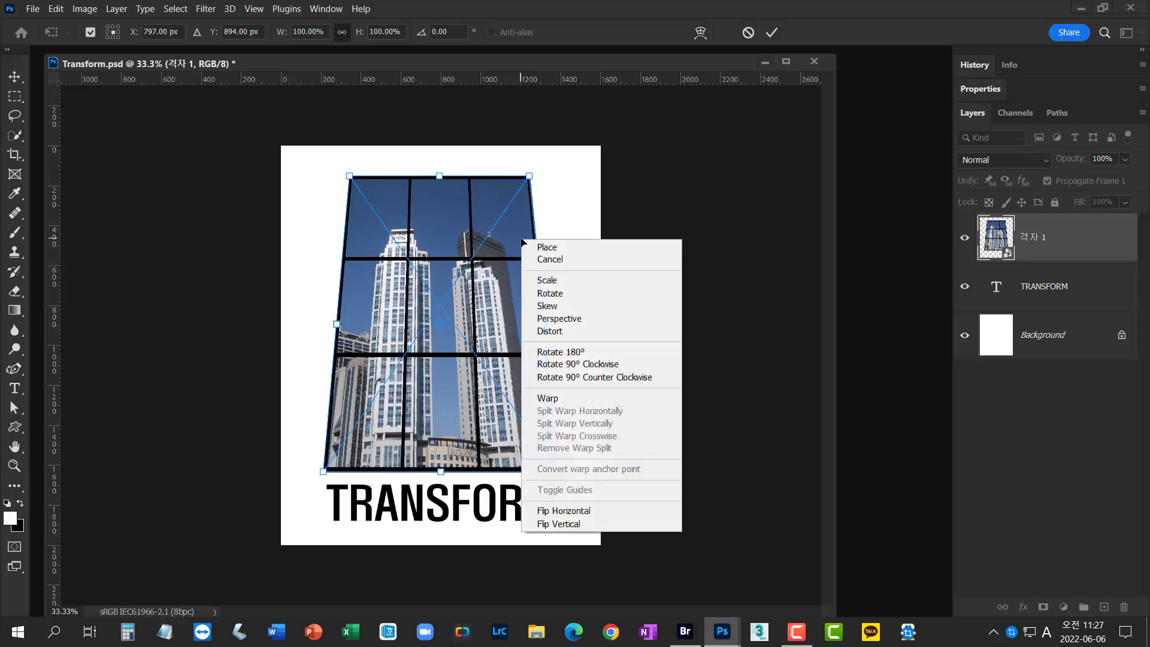
left_click(542, 329)
left_click_drag(529, 176, 496, 182)
key("Escape")
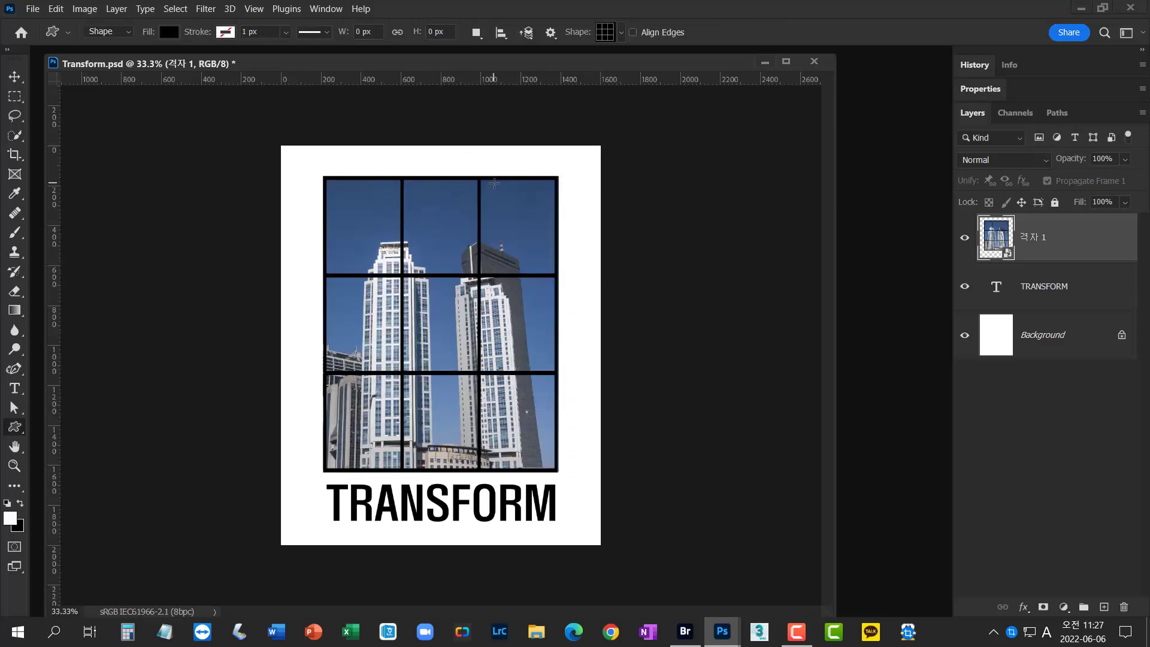
Try lowering only the top-right corner of the smart object so its top edge slopes down, and cancel the transform
key("ctrl+t")
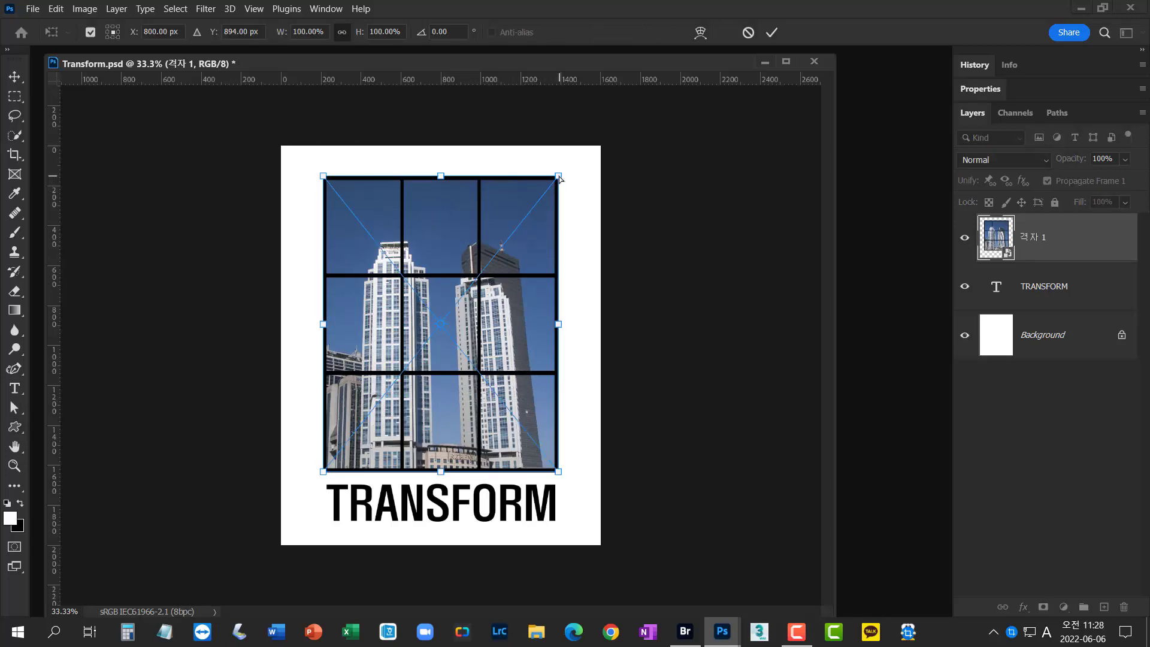
left_click_drag(558, 177, 561, 204)
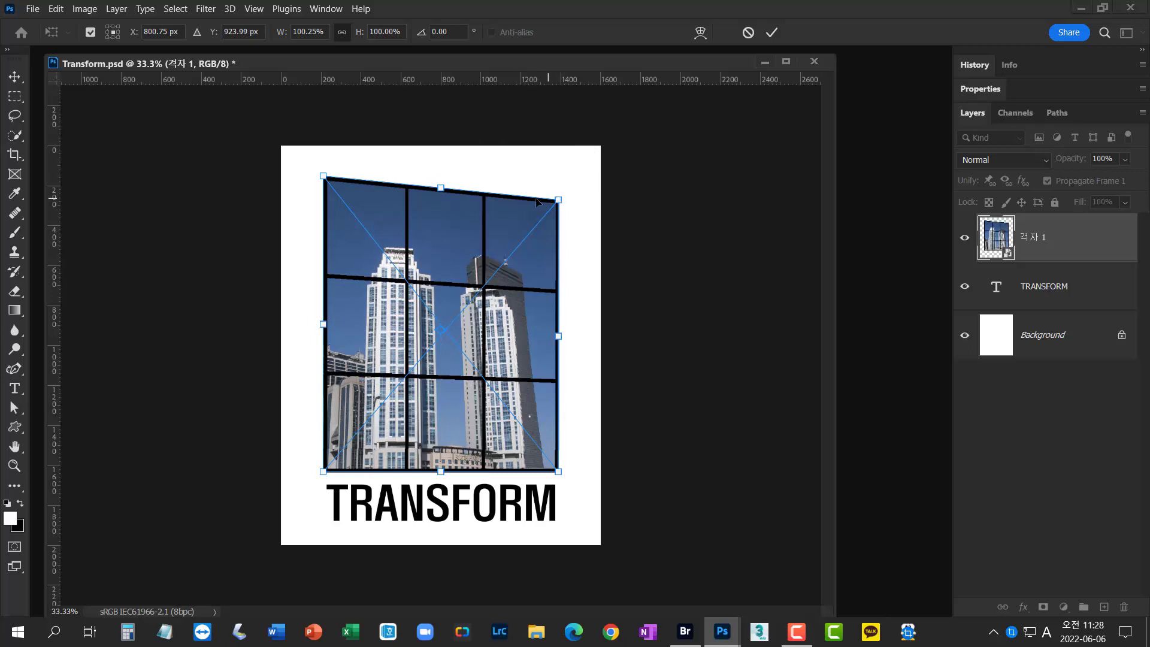
right_click(505, 218)
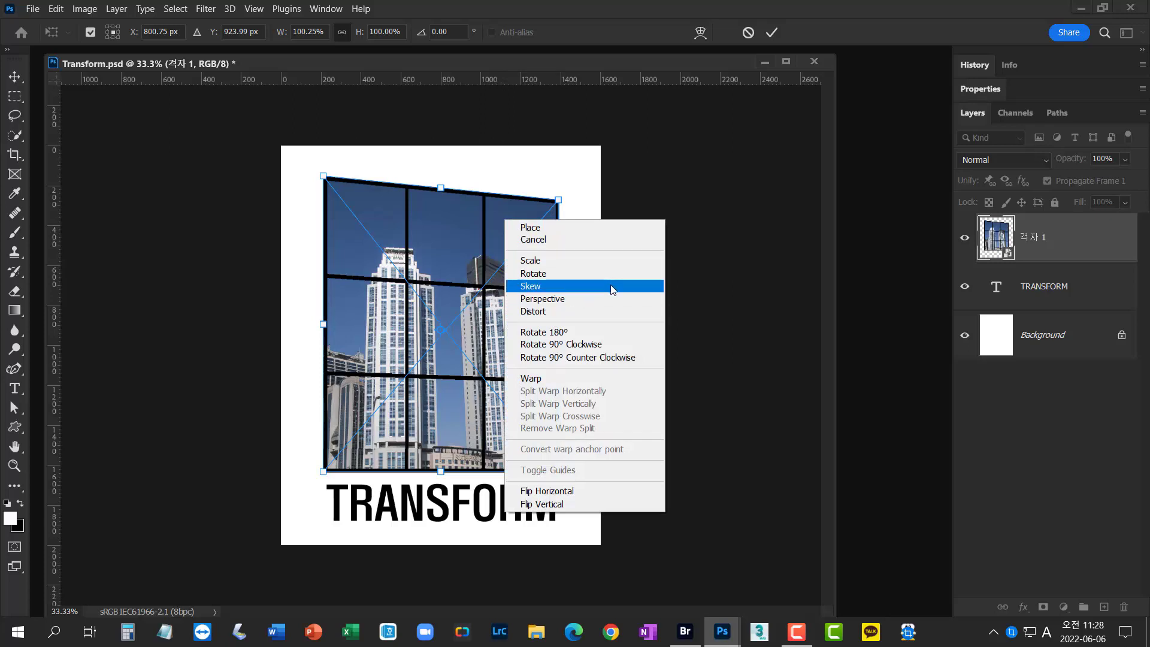
left_click(602, 314)
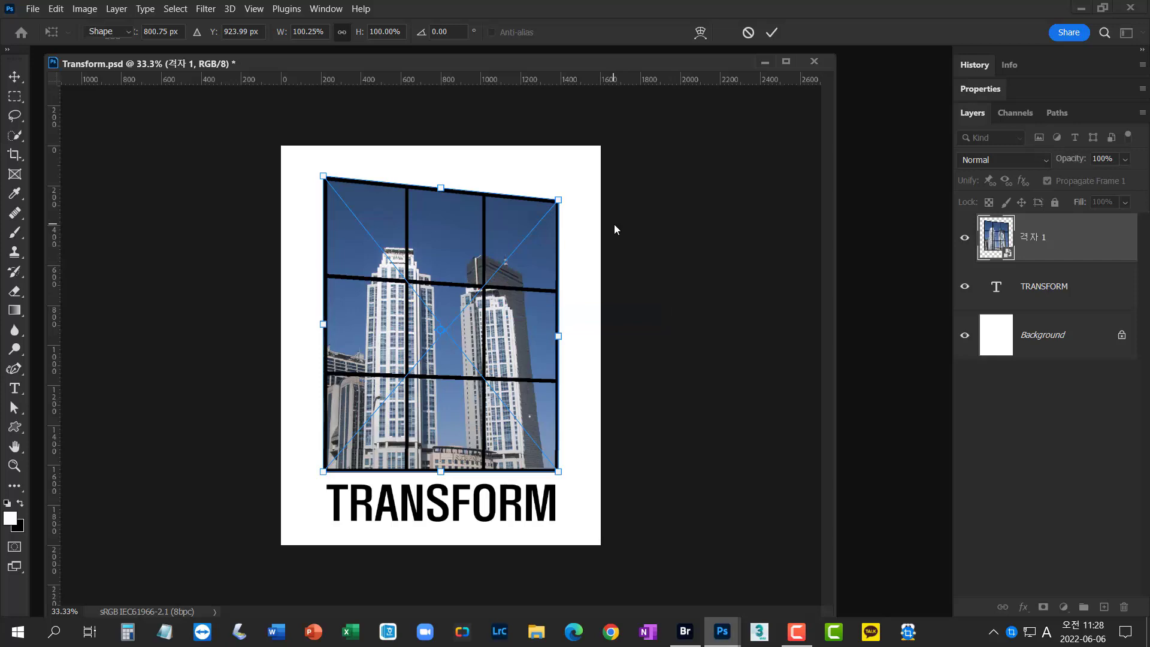
key("Escape")
Distort the smart object by moving its top-right corner far down and inward toward the building on the right, and apply the transform
key("ctrl+t")
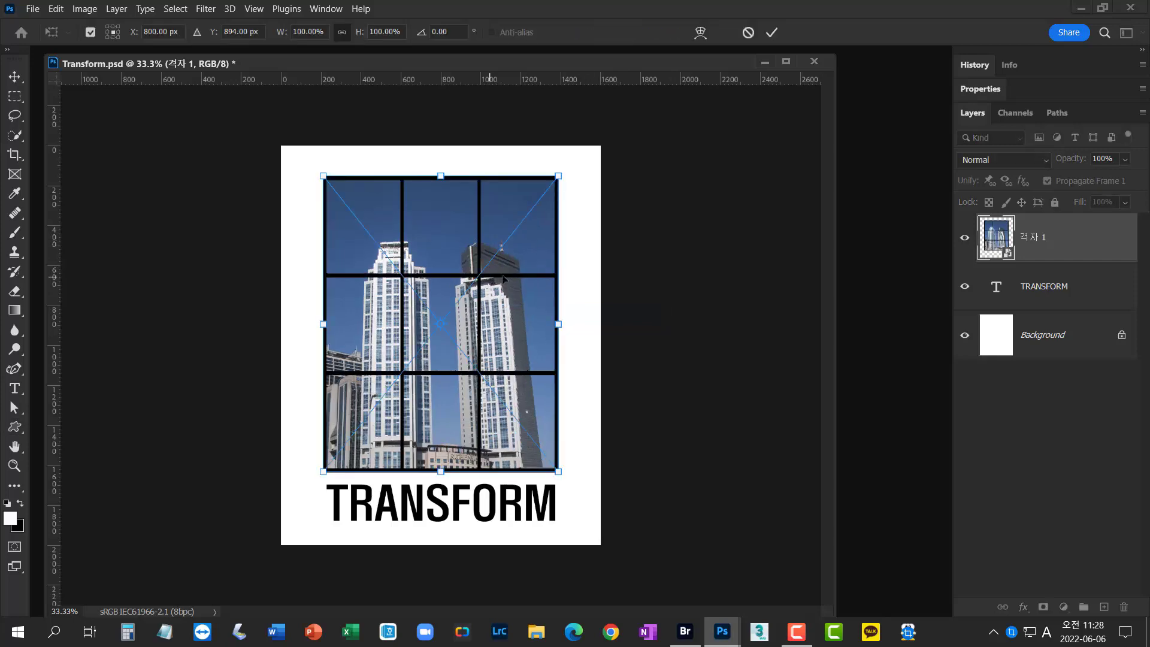
right_click(540, 278)
left_click(592, 367)
left_click_drag(559, 177, 466, 289)
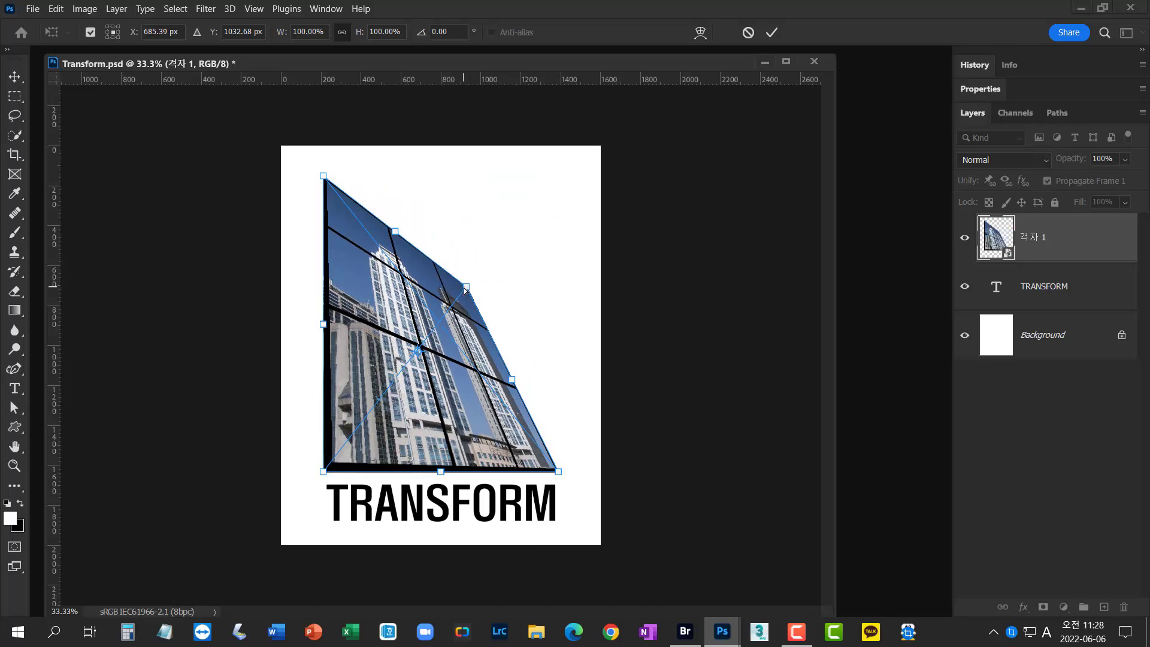
key("Return")
key("u")
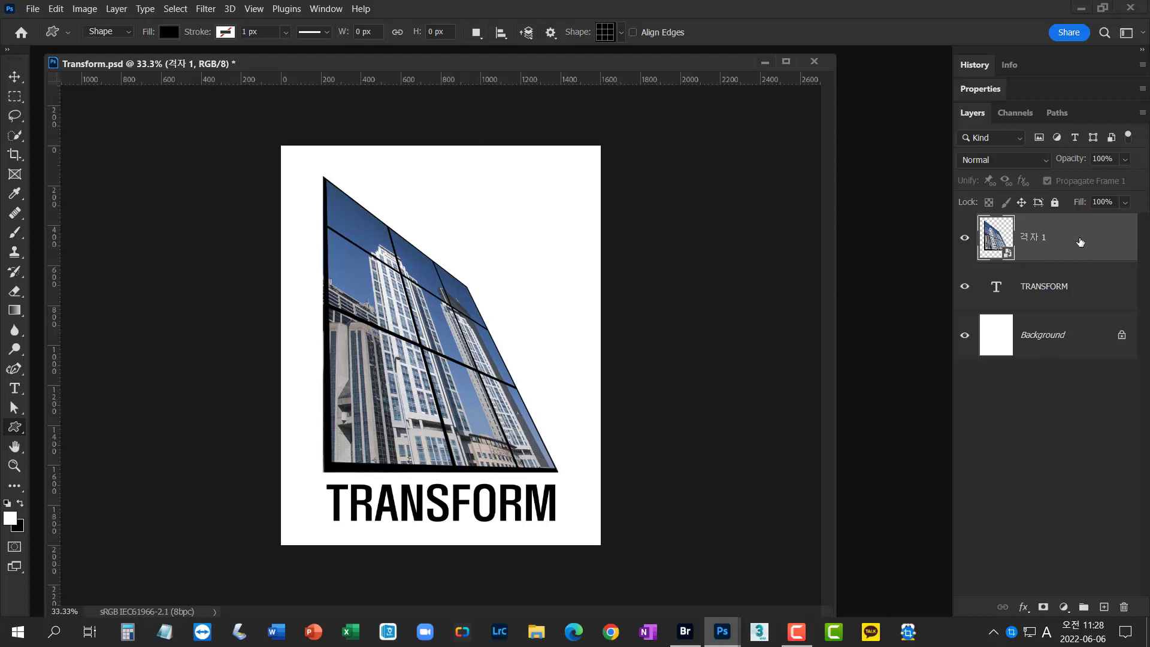
Reset the smart object's transform and move the picture back above the TRANSFORM text, aligned with its width
right_click(1071, 244)
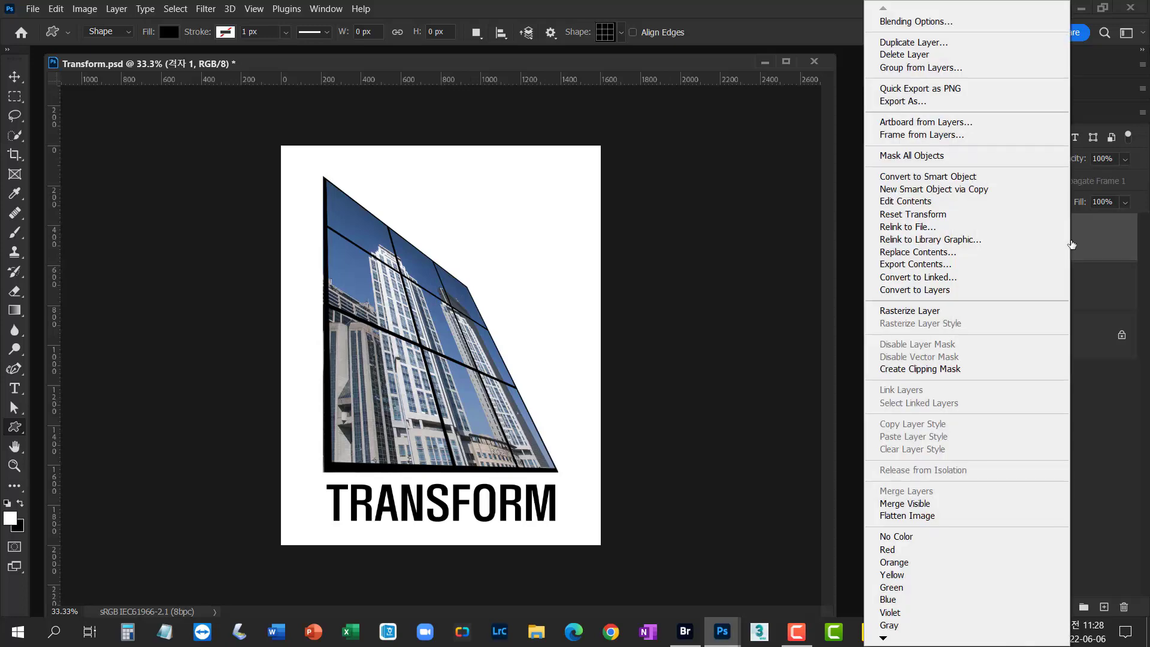
left_click(1024, 221)
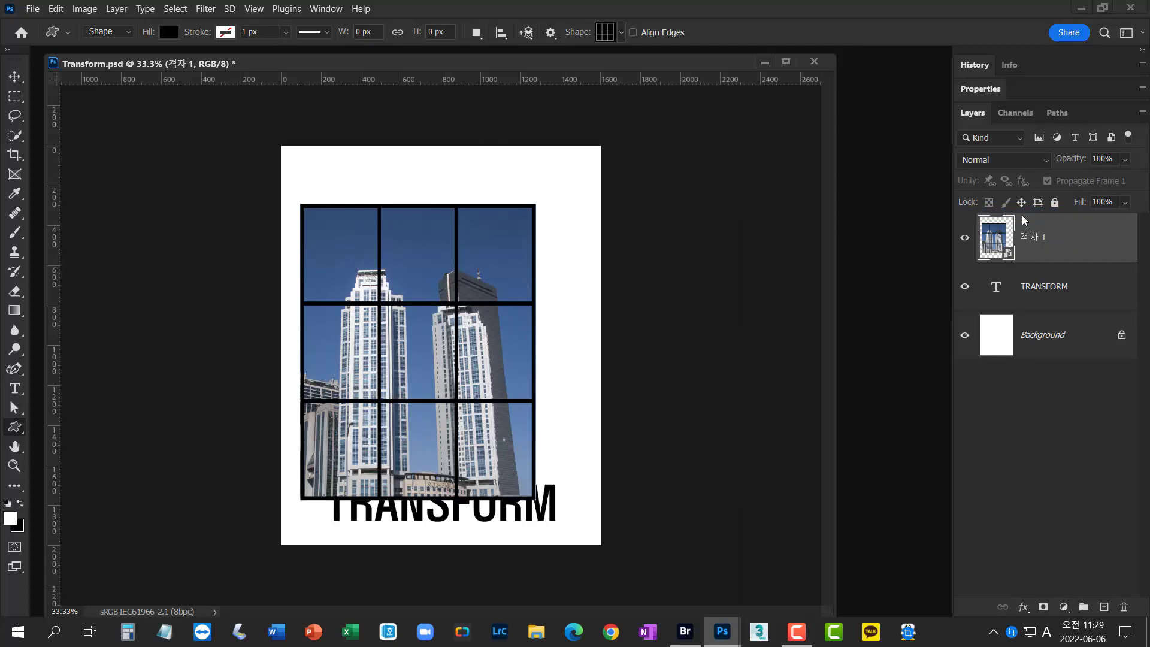
key("v")
left_click_drag(369, 355, 393, 325)
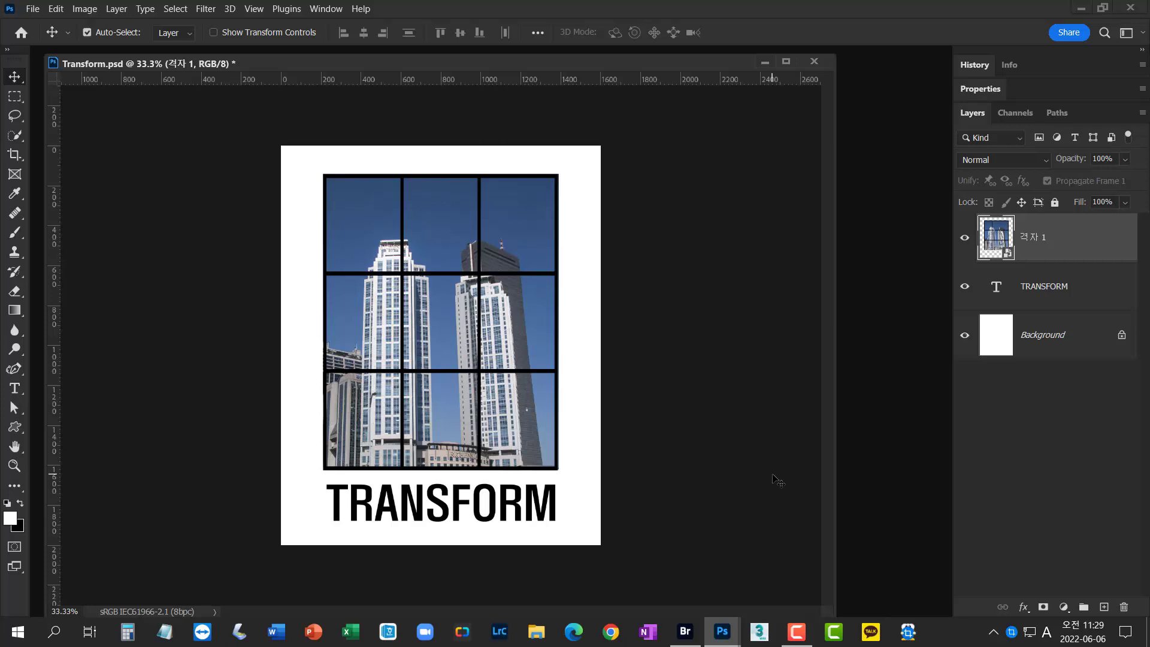
Apply a Perspective transform to the smart object that narrows its top edge symmetrically into a trapezoid
key("ctrl+t")
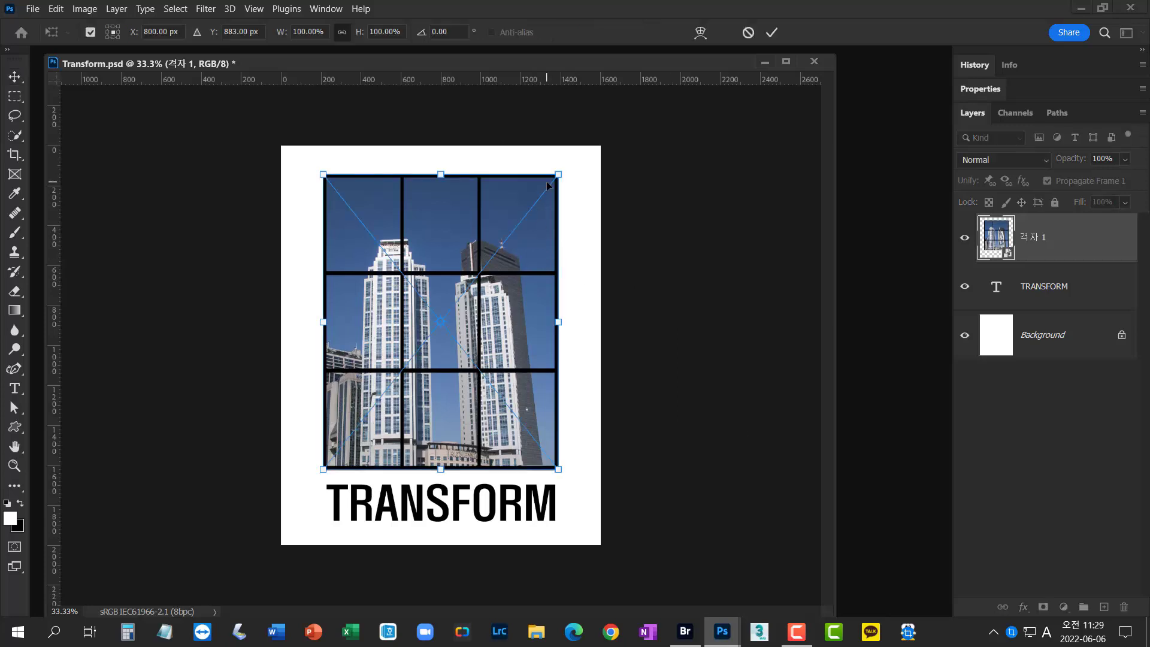
right_click(515, 193)
left_click(554, 275)
left_click_drag(558, 174, 513, 174)
key("Return")
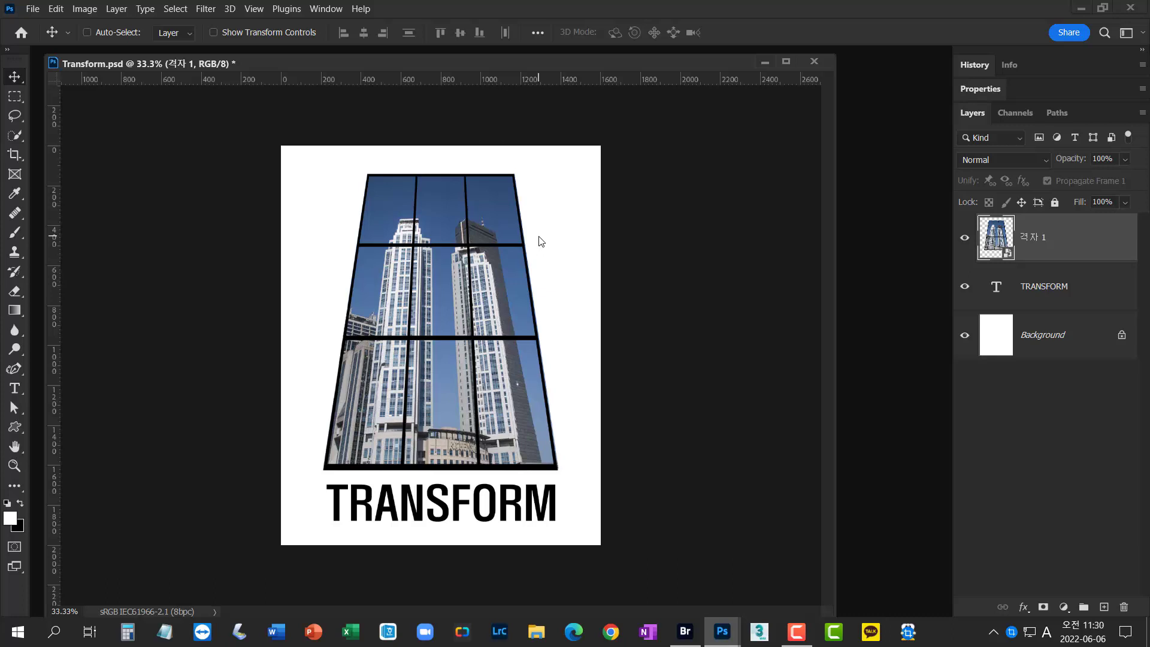
Reset the smart object's transform and warp it, folding its bottom-right corner deep inward, raising the bottom-left corner, lowering the top-right and shifting the top-left inward
right_click(1091, 237)
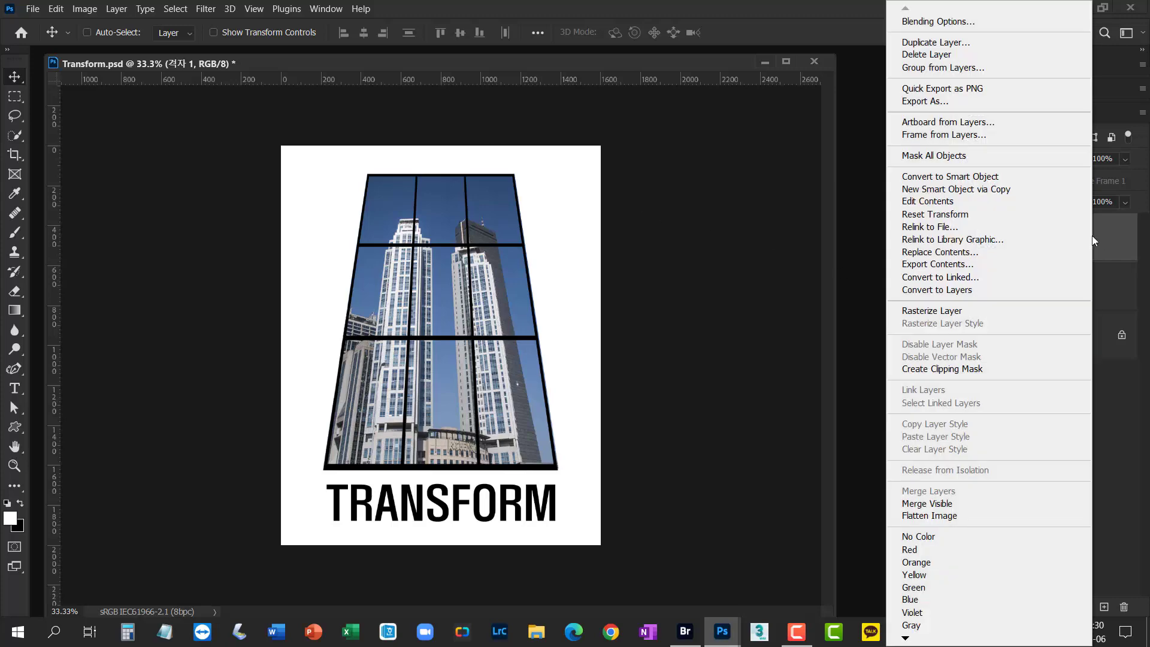
left_click(1048, 216)
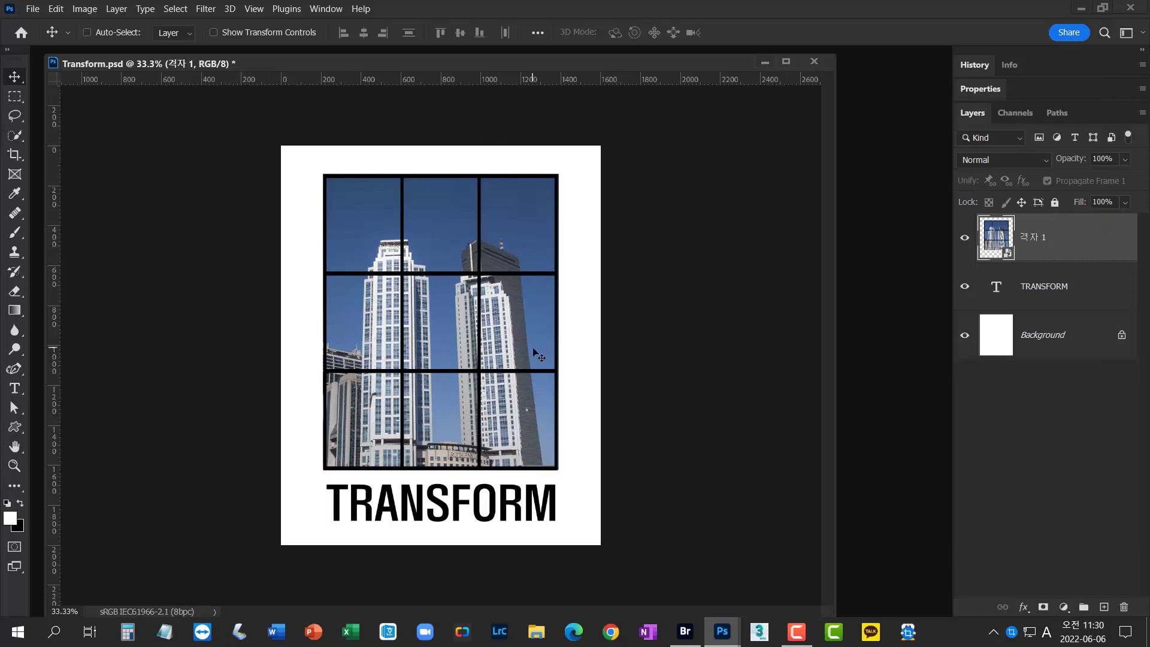
key("ctrl+t")
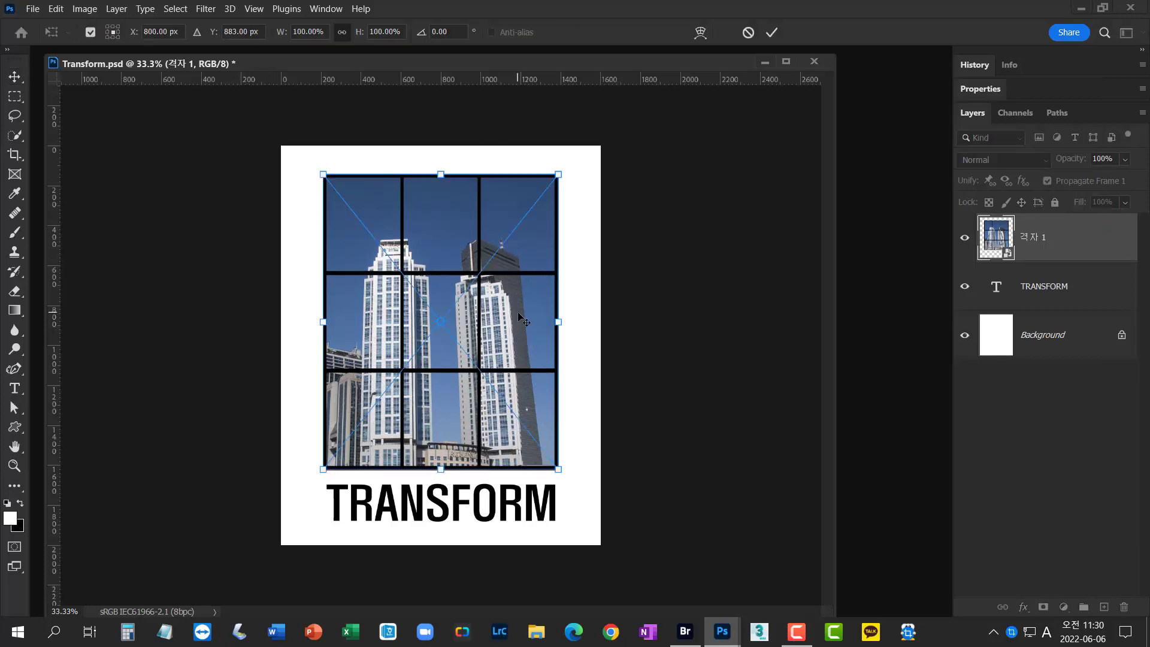
right_click(518, 316)
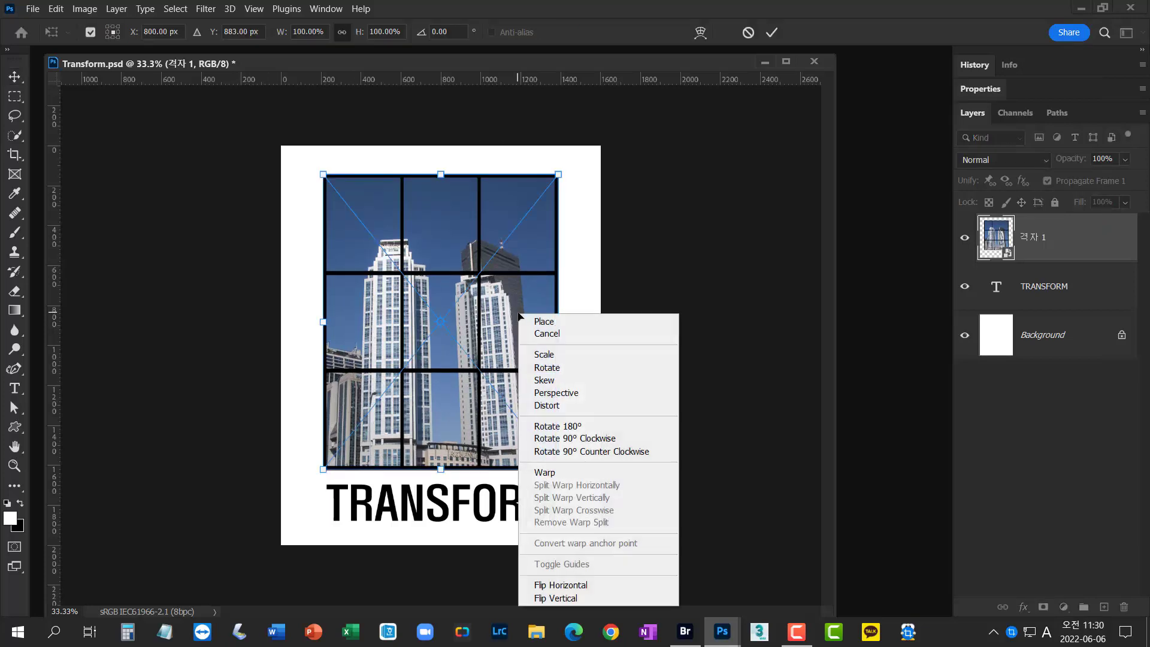
left_click(572, 477)
left_click_drag(559, 471, 385, 296)
left_click_drag(324, 470, 304, 363)
left_click_drag(559, 175, 582, 304)
left_click_drag(323, 174, 358, 181)
left_click_drag(385, 296, 435, 365)
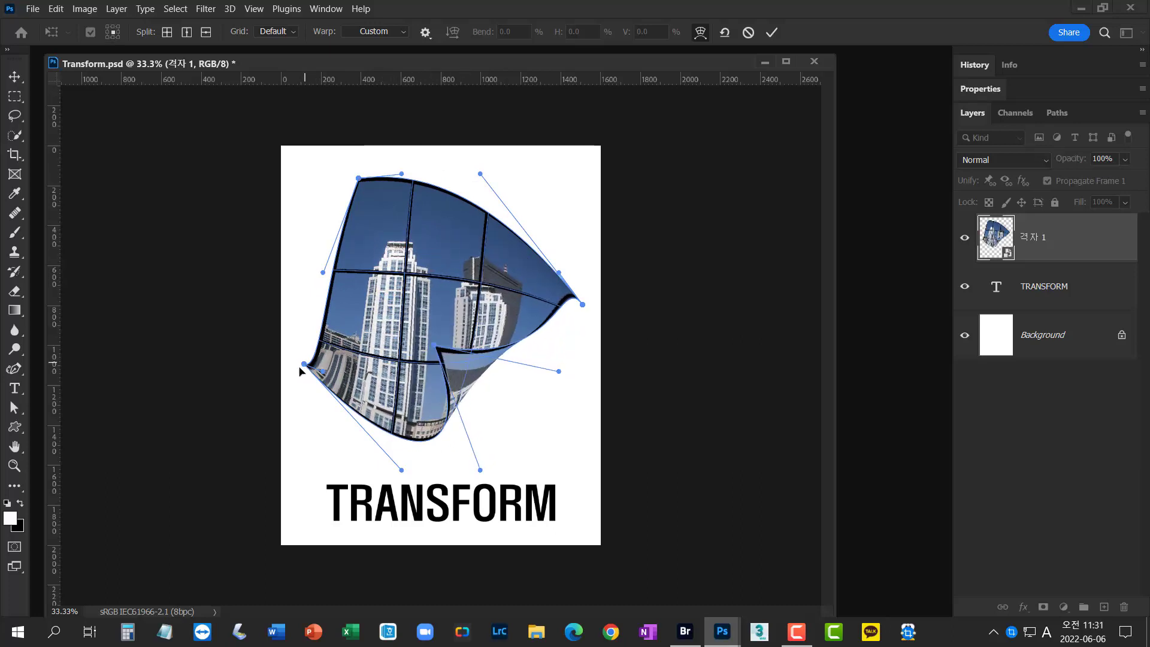
Refine the warp by nudging the bottom-left and top-left corners and curving the upper part of the picture, and apply it
left_click_drag(301, 366, 298, 367)
mouse_move(358, 179)
left_mouse_down()
mouse_move(395, 203)
mouse_move(372, 188)
left_mouse_up()
left_click_drag(449, 201, 434, 238)
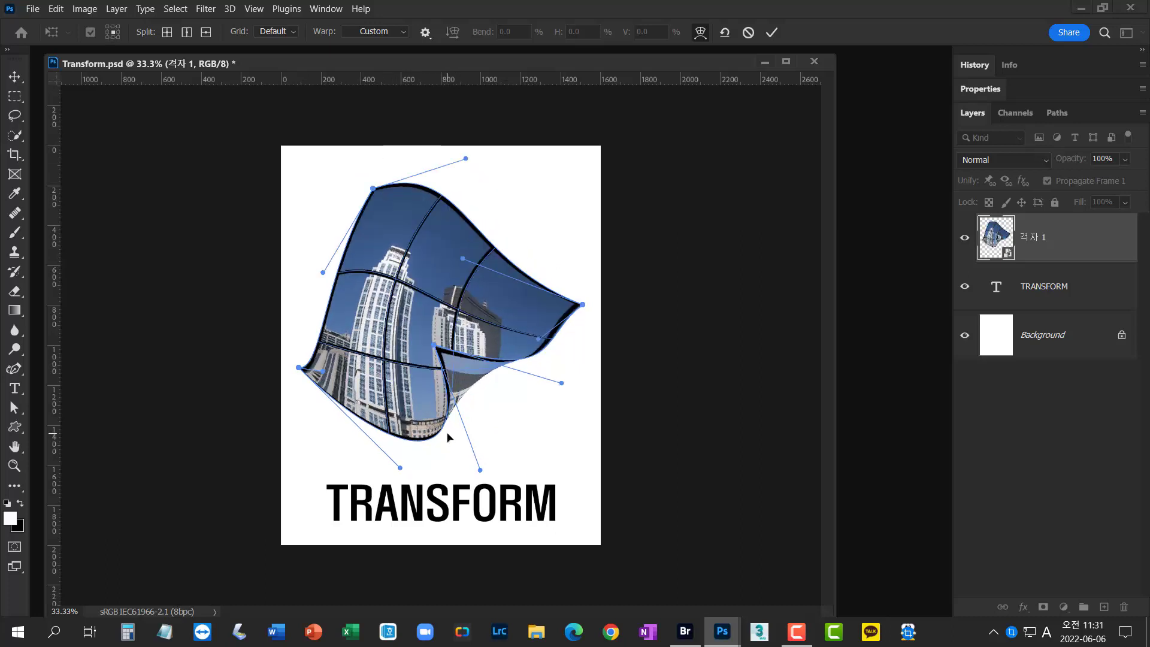
key("Return")
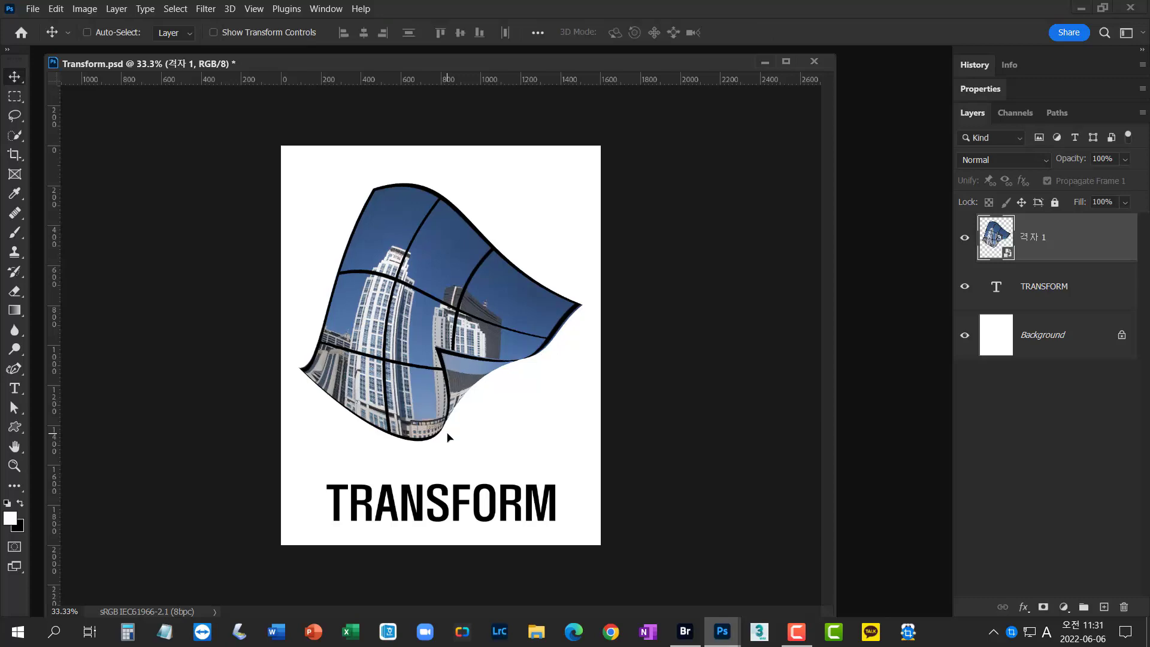
right_click(1099, 237)
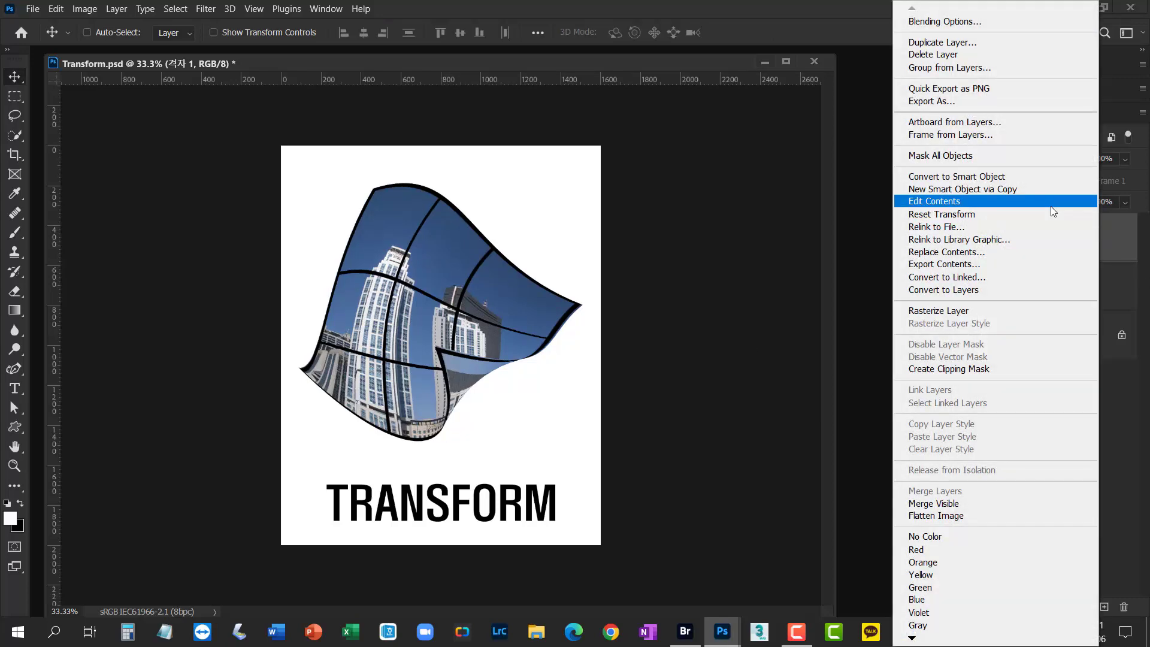
left_click(706, 66)
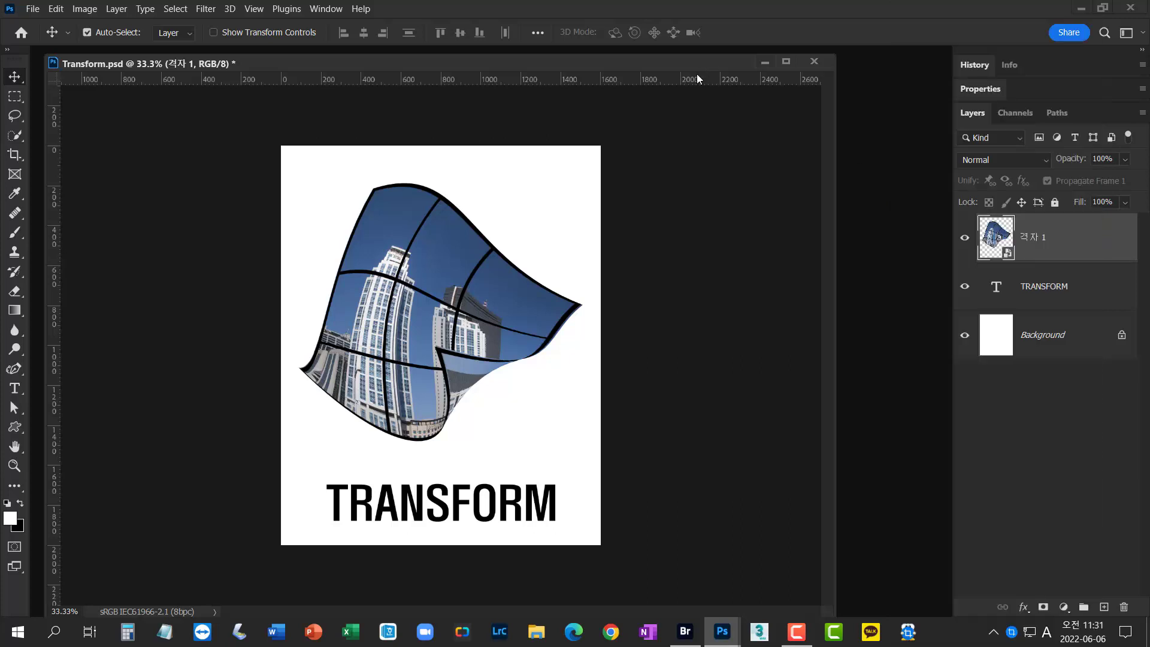
Reopen the smart object's warp, pull the folded corner further up and inward, adjust its lower handle, and apply the warp
key("ctrl+t")
right_click(500, 327)
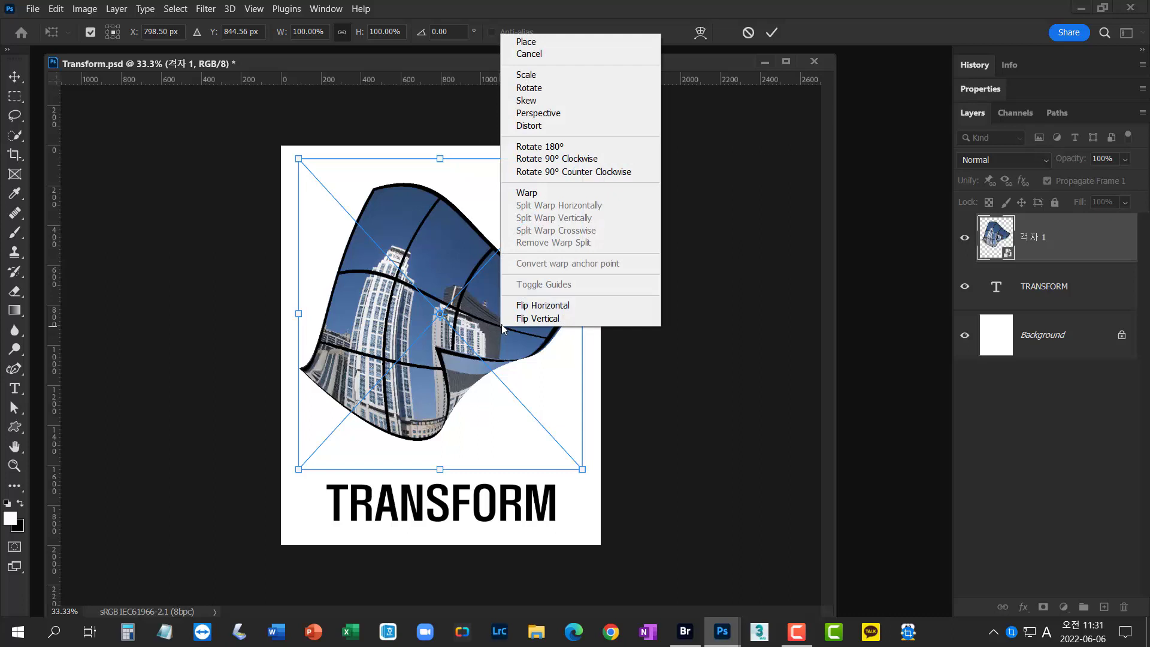
left_click(563, 194)
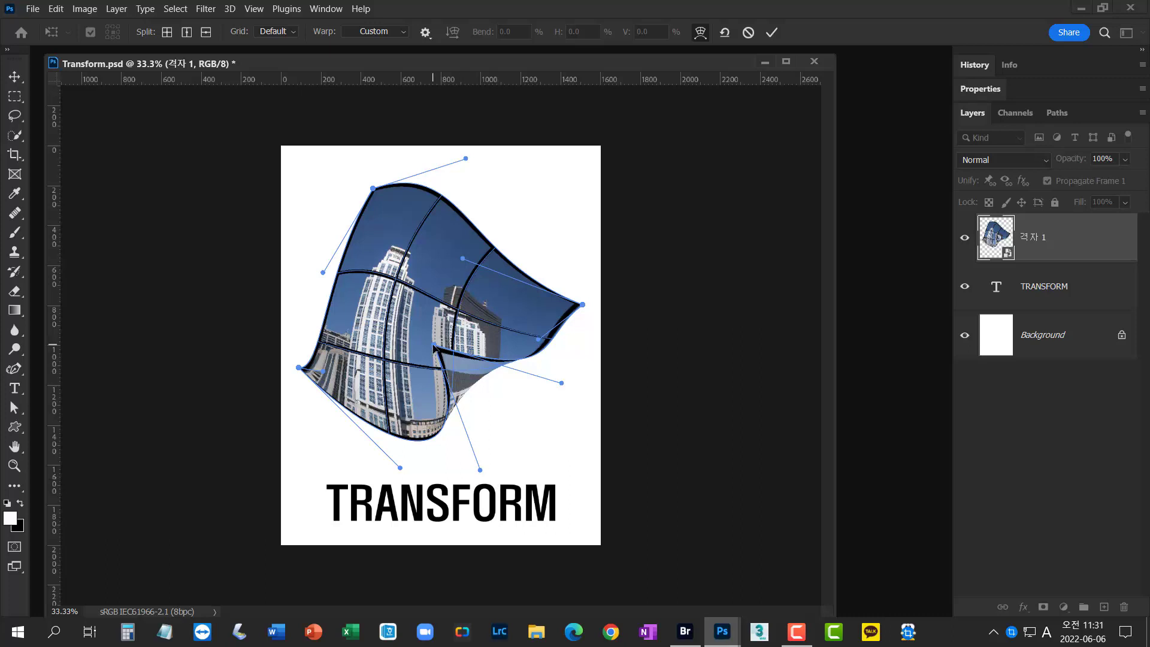
left_click_drag(433, 345, 398, 317)
left_click_drag(479, 470, 425, 462)
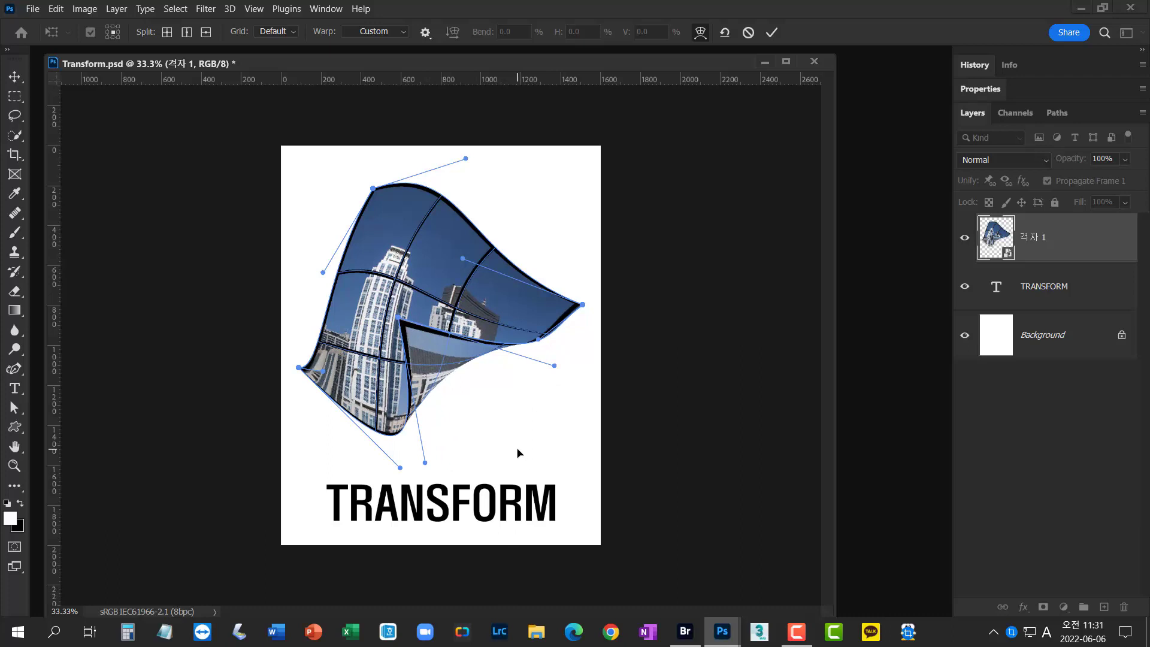
key("Return")
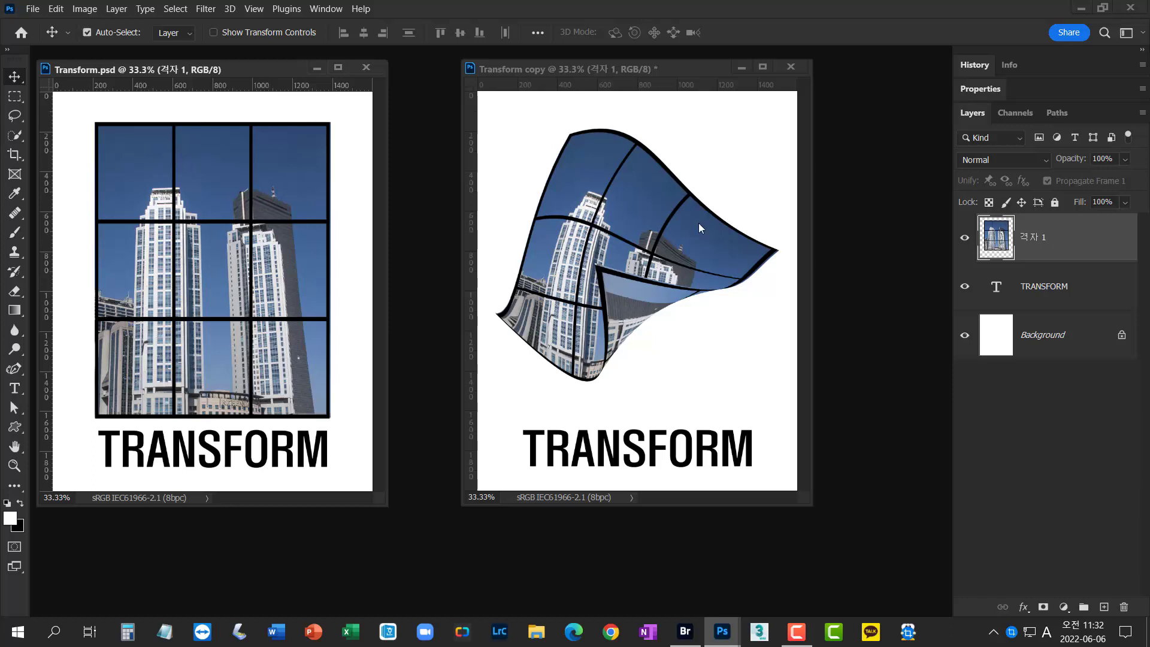
Warp the regular photo layer in Transform.psd by folding its bottom-right corner inward, reshaping the bottom-left and top-right corners and curving the picture, and apply it
key("ctrl+t")
right_click(273, 233)
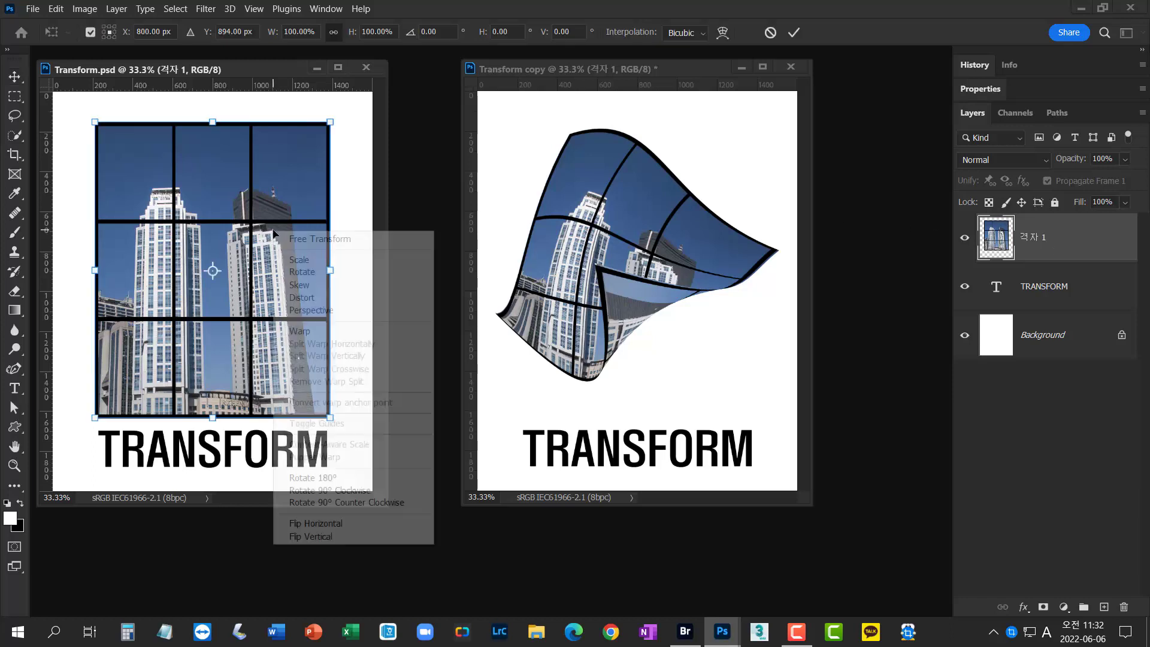
left_click(317, 330)
left_click_drag(331, 418, 211, 265)
left_click_drag(94, 417, 69, 328)
left_click_drag(331, 122, 349, 224)
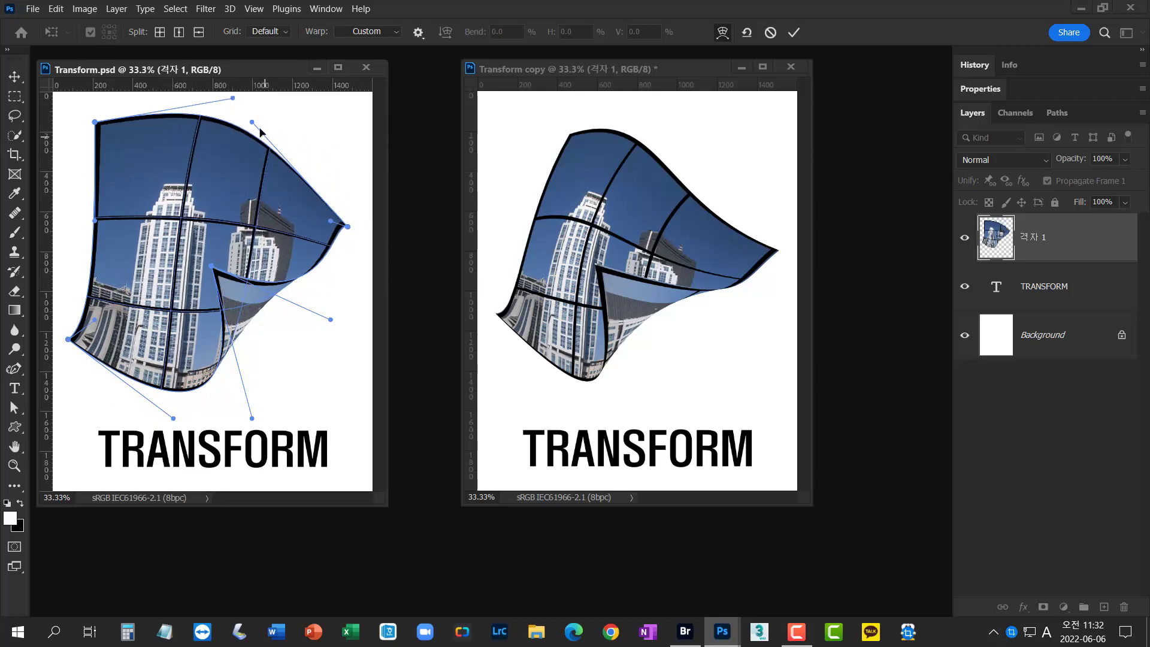
left_click_drag(251, 122, 178, 217)
left_click_drag(333, 222, 342, 296)
left_click_drag(155, 292, 65, 211)
key("Return")
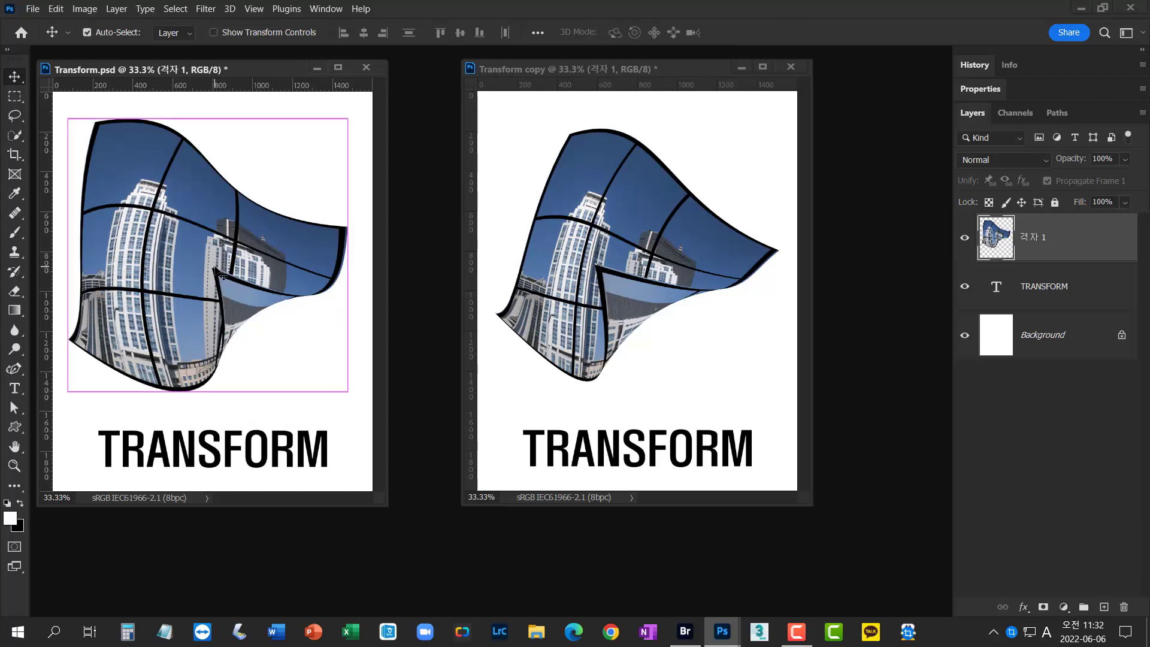
Reopen Warp on the regular photo layer in Transform.psd to examine its warp grid, and close the transform
key("ctrl+t")
right_click(222, 261)
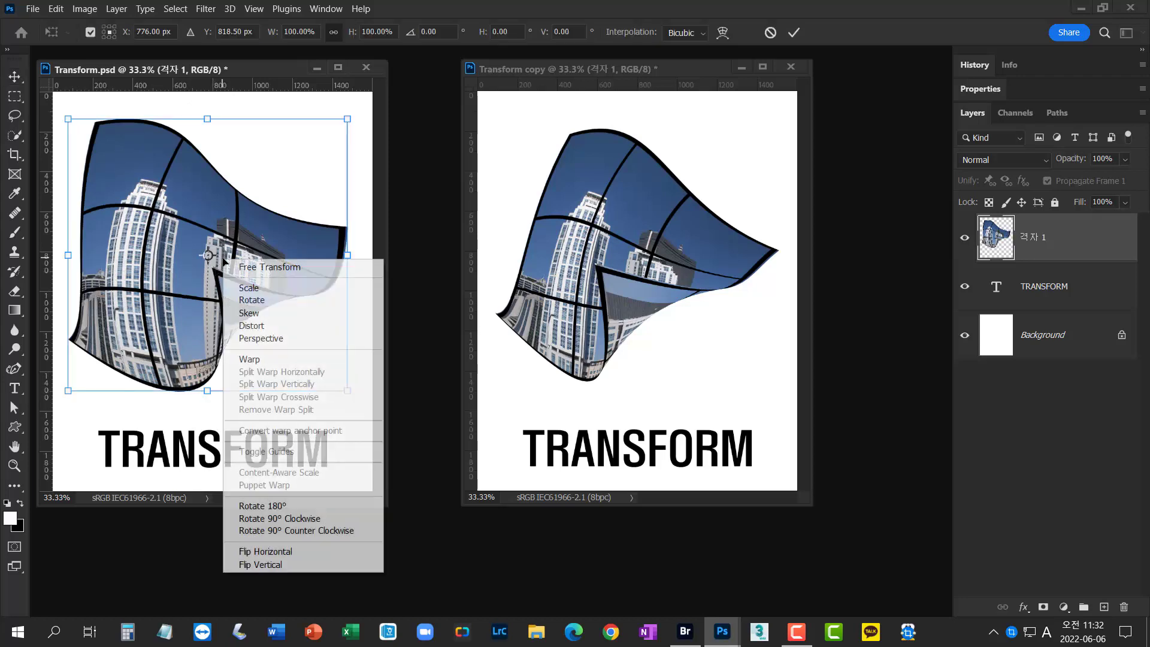
left_click(287, 358)
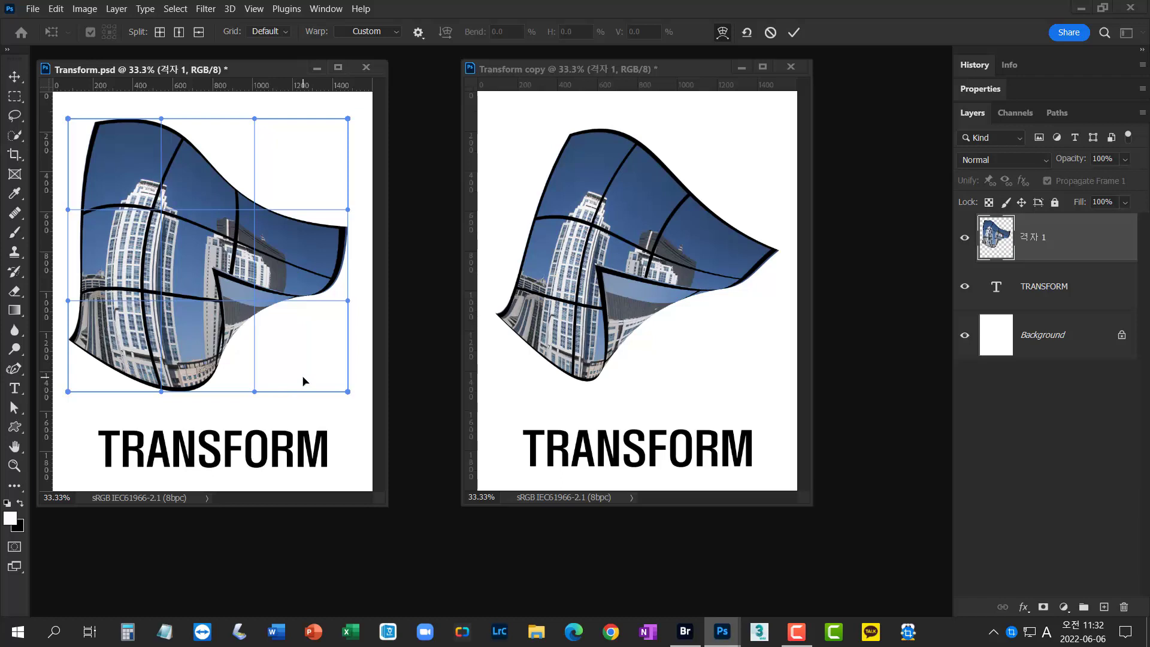
key("Return")
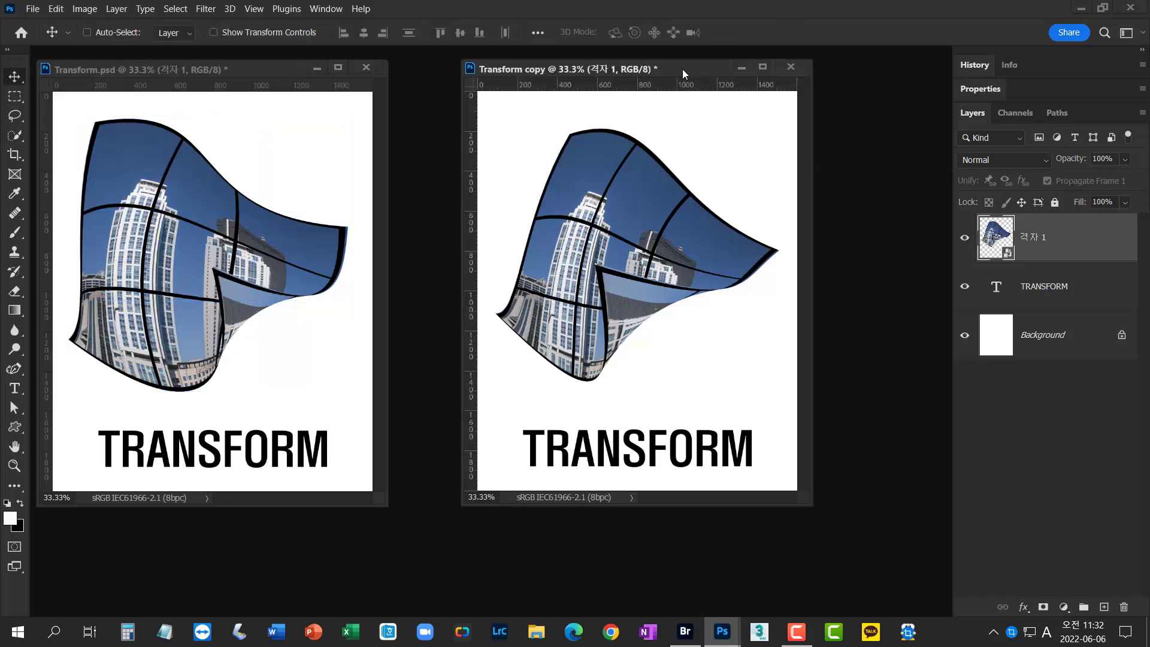
In Transform copy, edit the smart object's warp by moving the folded corner further inward and adjusting its handles, and move the document window closer to Transform.psd
key("ctrl+t")
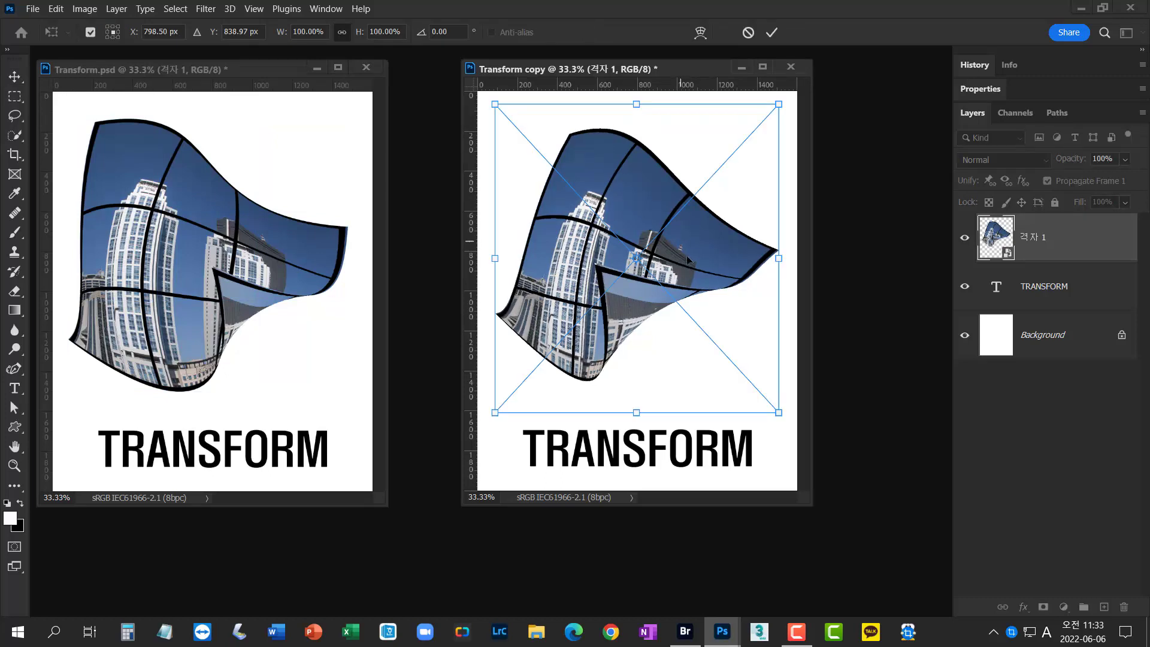
right_click(694, 256)
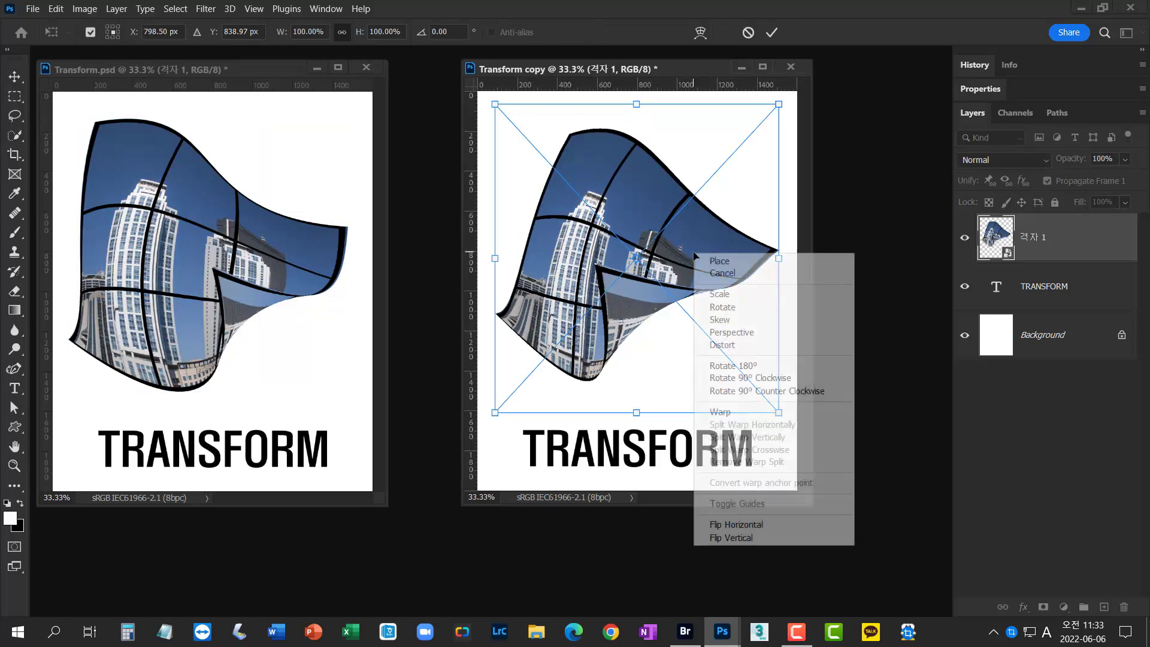
left_click(752, 417)
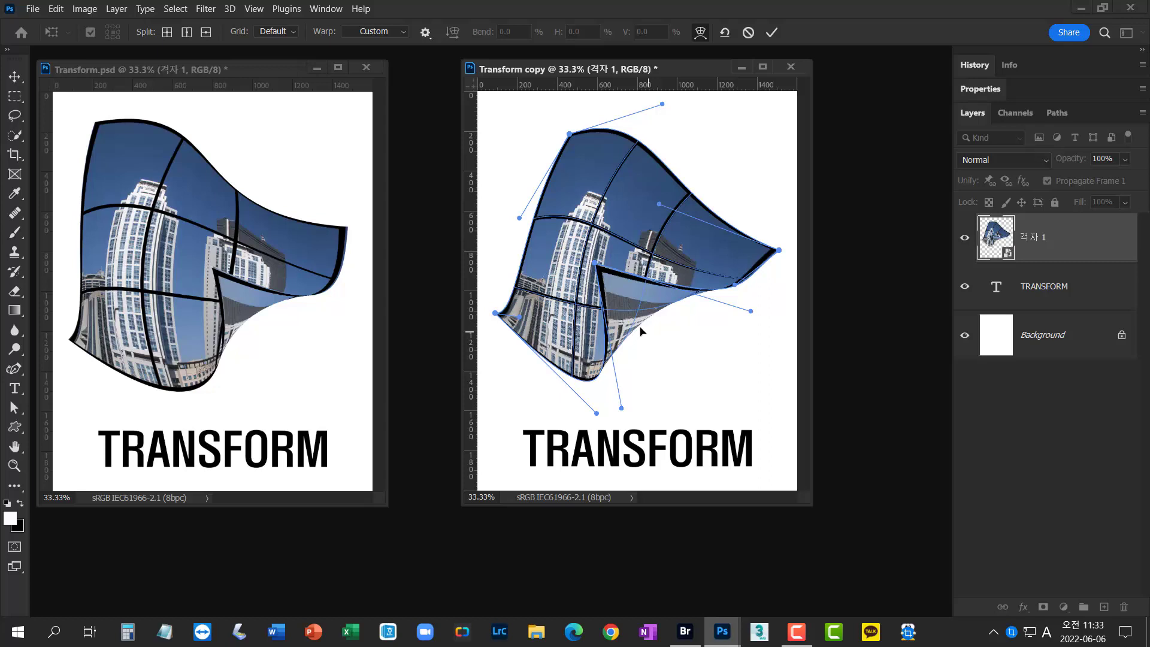
left_click_drag(604, 271, 568, 239)
left_click_drag(751, 313, 749, 322)
left_click_drag(621, 408, 633, 402)
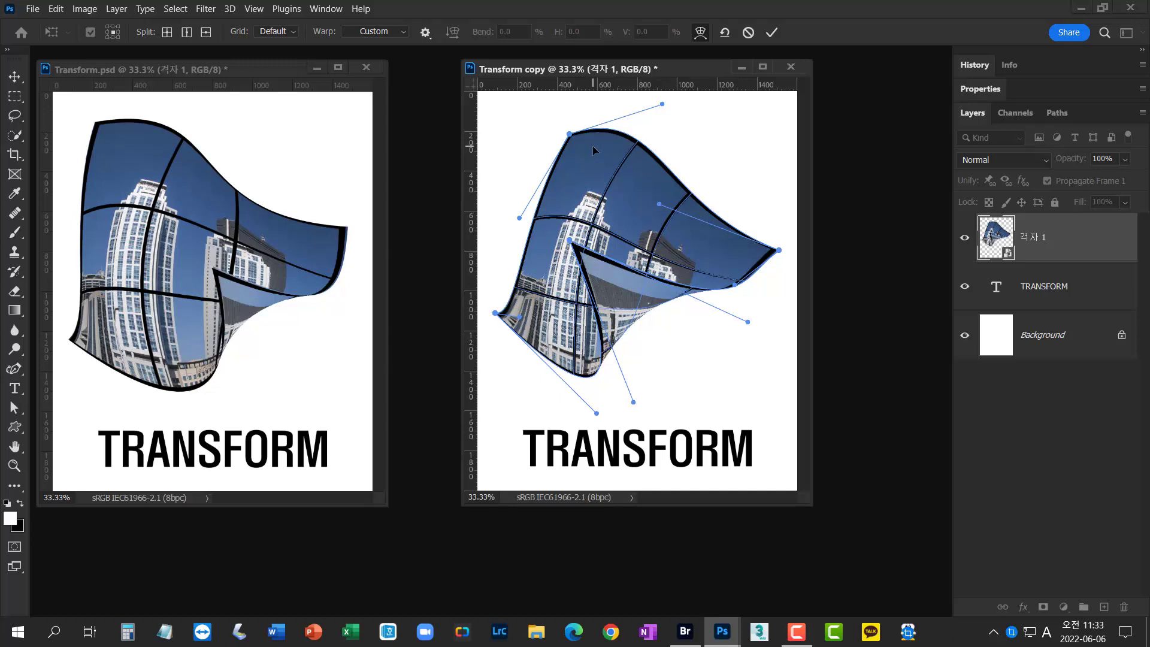
key("Return")
left_click_drag(606, 70, 546, 67)
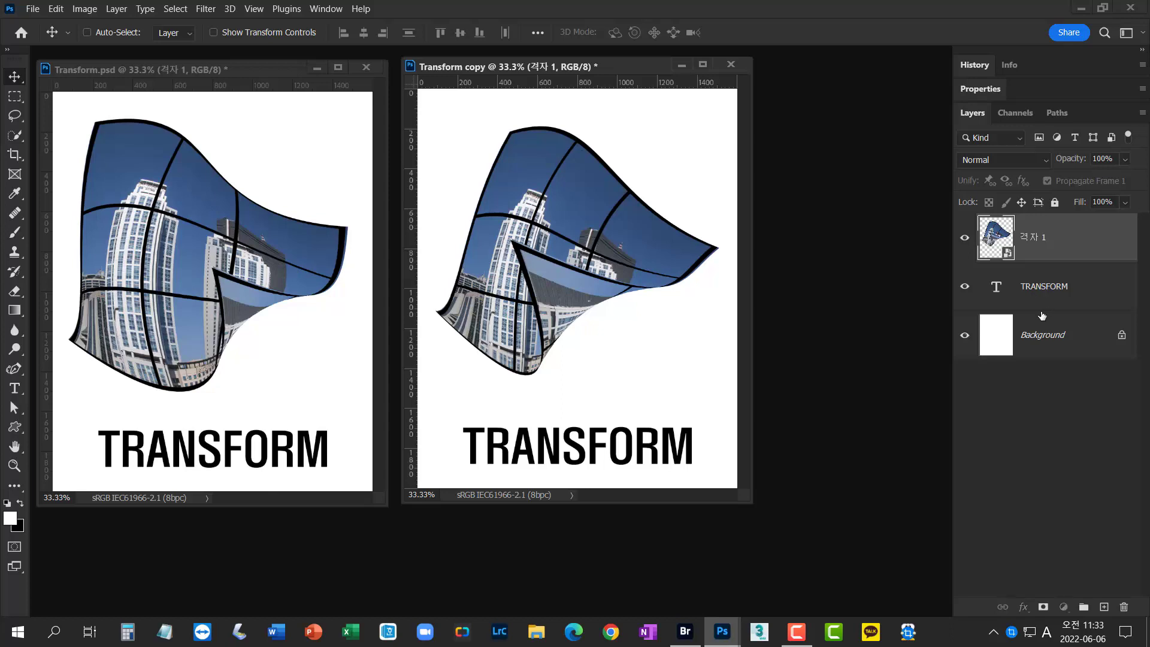
Try scaling the TRANSFORM text layer in the copy down to 98.10%, and cancel the transform
left_click(1032, 303)
key("ctrl+t")
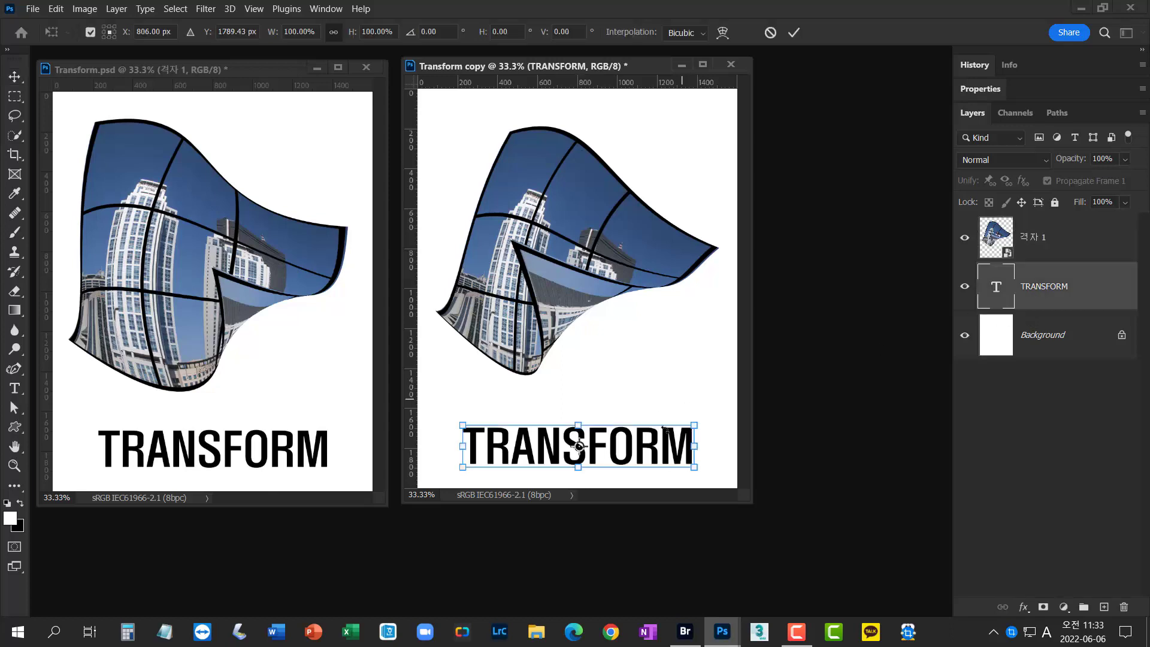
mouse_move(698, 424)
left_mouse_down()
mouse_move(717, 399)
mouse_move(688, 425)
left_mouse_up()
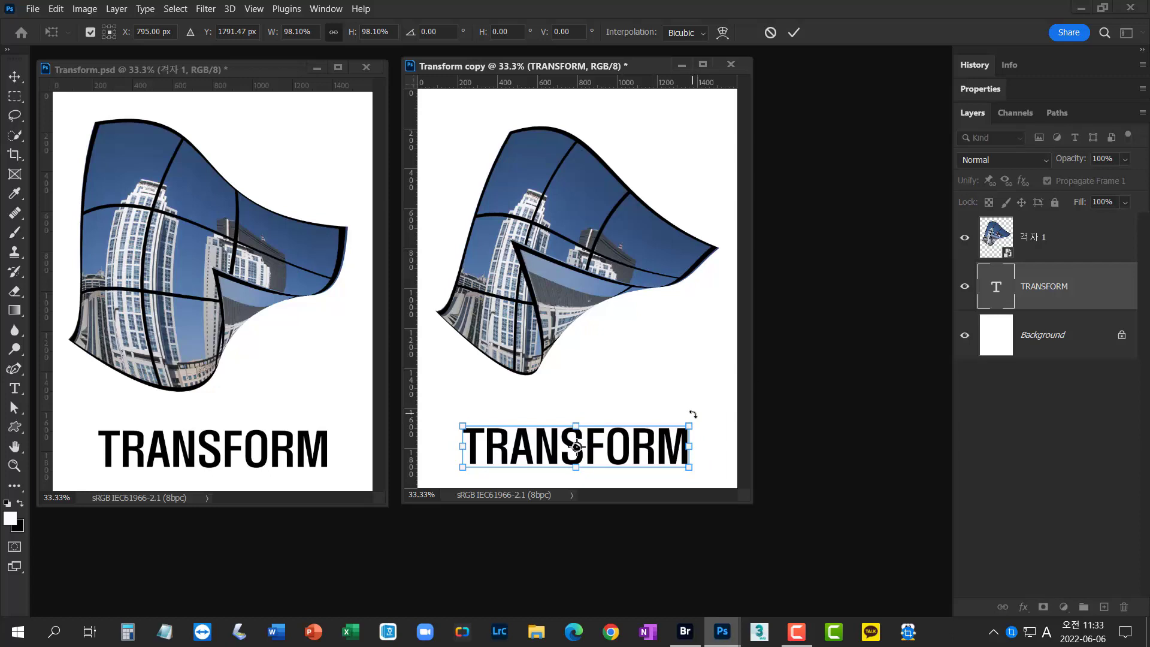
key("Return")
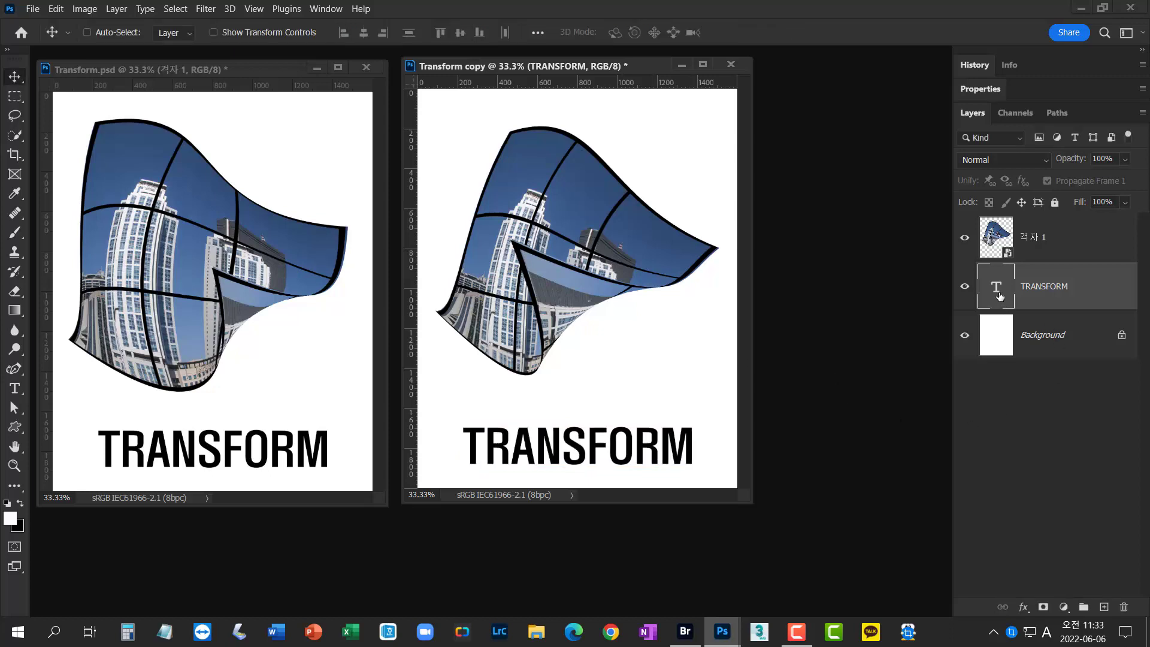
Set the font size of the letters FORM in the copy's TRANSFORM text to 79 pt
double_click(995, 287)
left_click(636, 440)
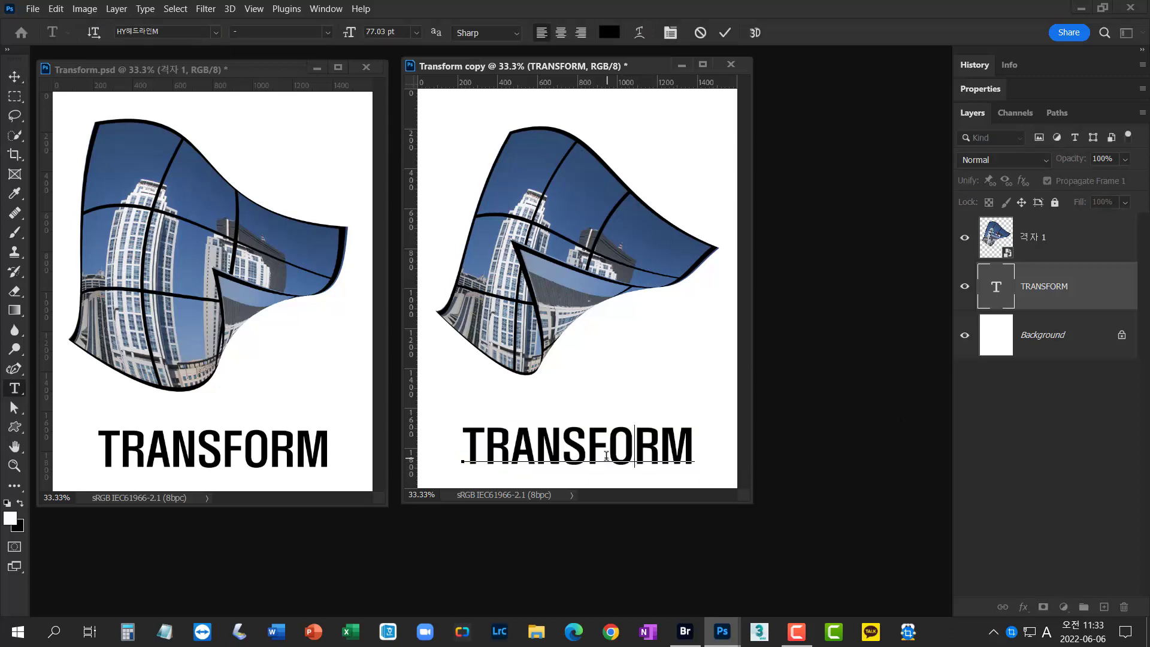
left_click_drag(592, 450, 694, 451)
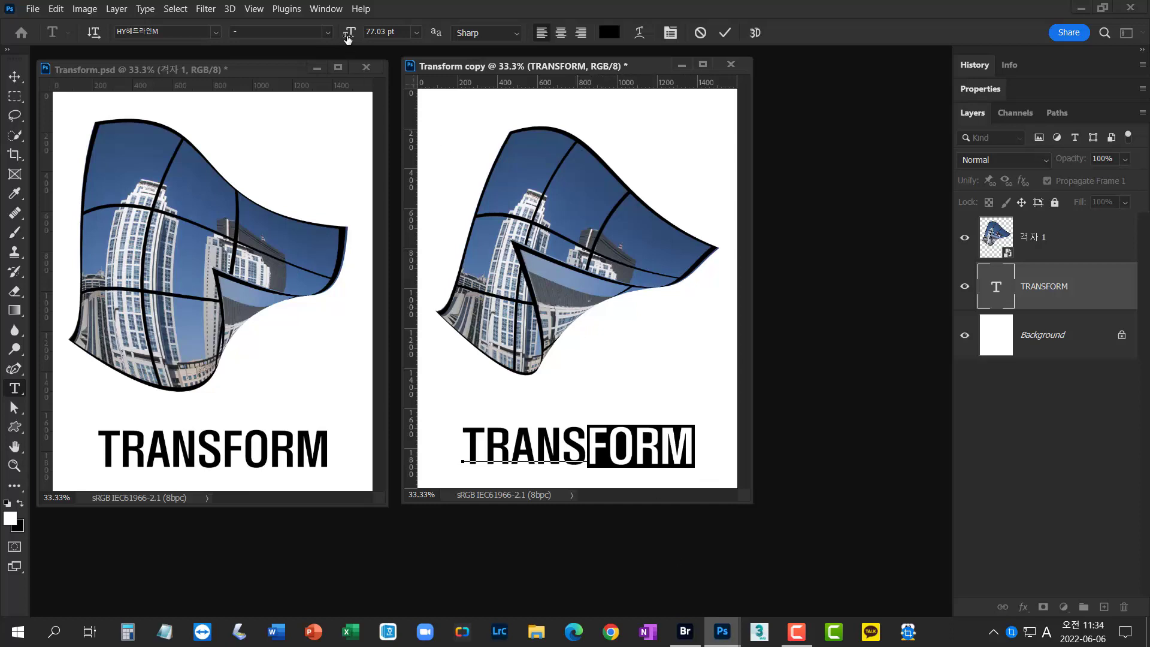
mouse_move(349, 36)
left_mouse_down()
mouse_move(338, 39)
mouse_move(358, 39)
left_mouse_up()
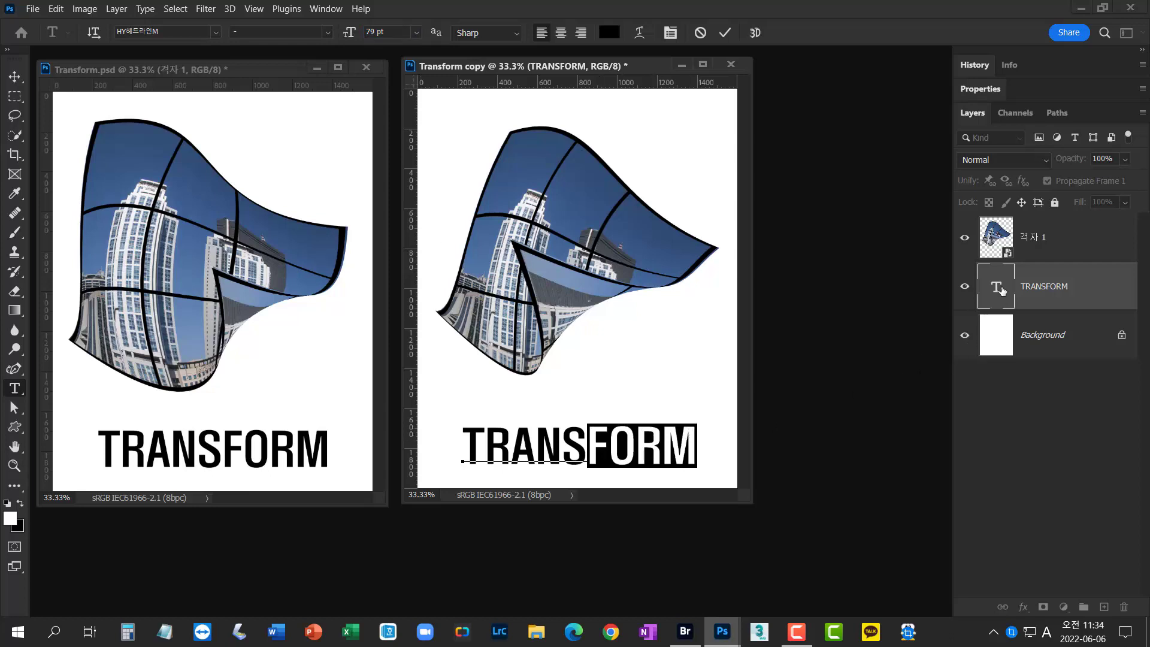
Set the font size of the copy's whole TRANSFORM text to 65 pt and commit the text edit
left_click(998, 297)
double_click(999, 297)
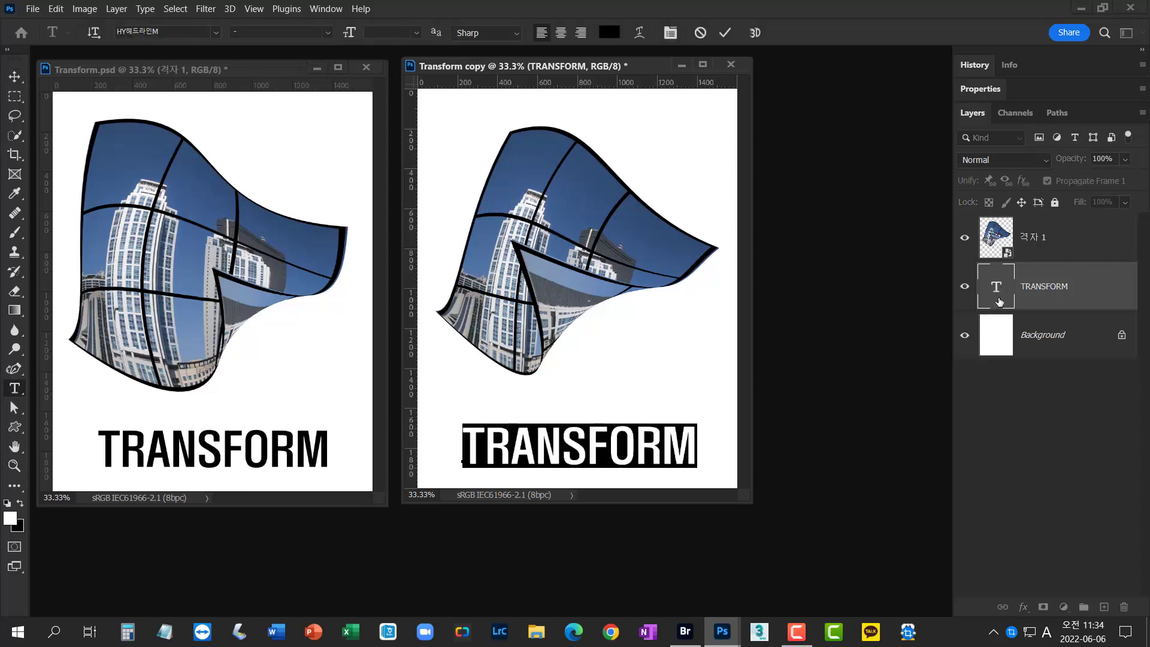
left_click(401, 34)
type("65")
key("Return")
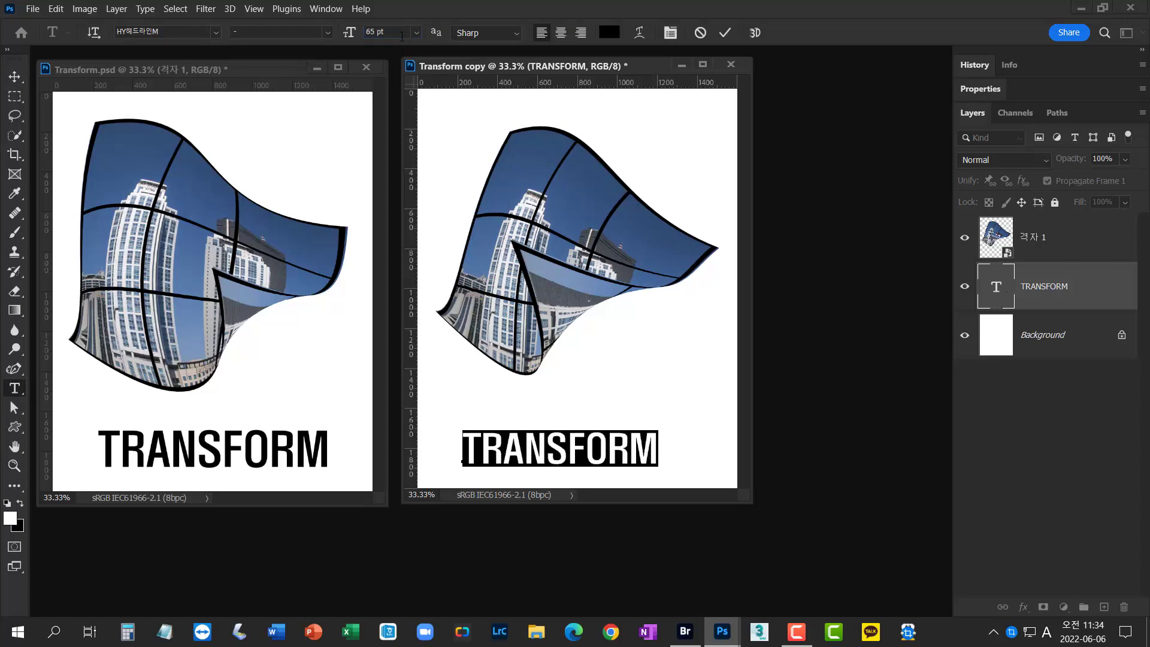
left_click(1051, 404)
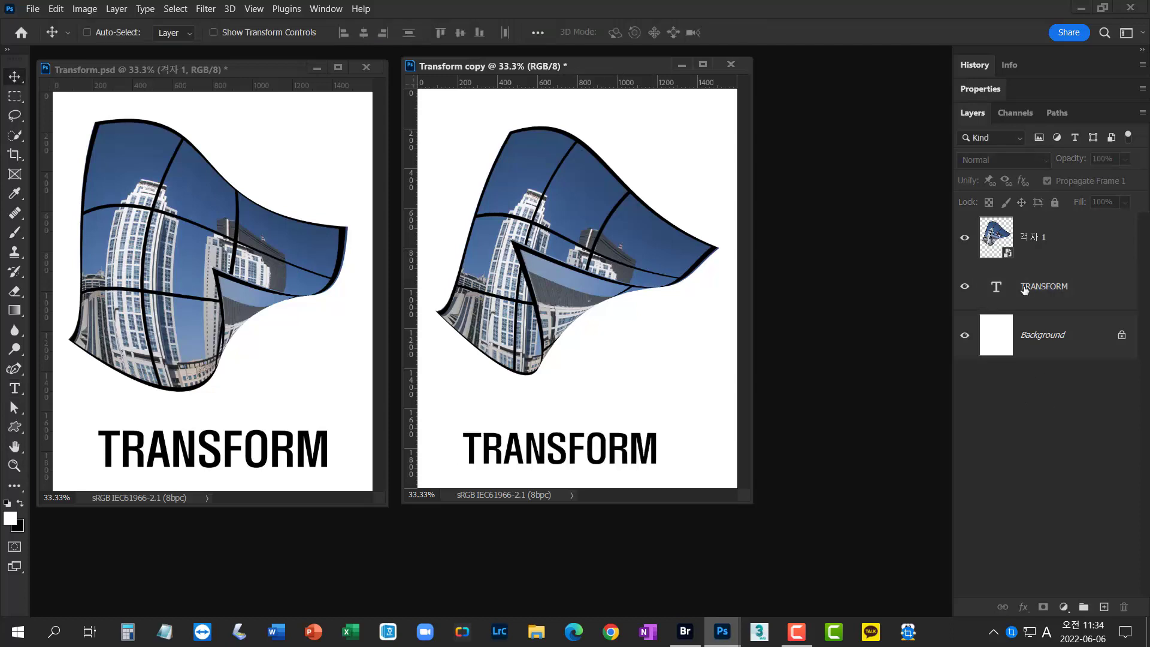
Scale the copy's TRANSFORM text layer up proportionally to 129.47% with free transform
left_click(1026, 289)
left_click(1055, 395)
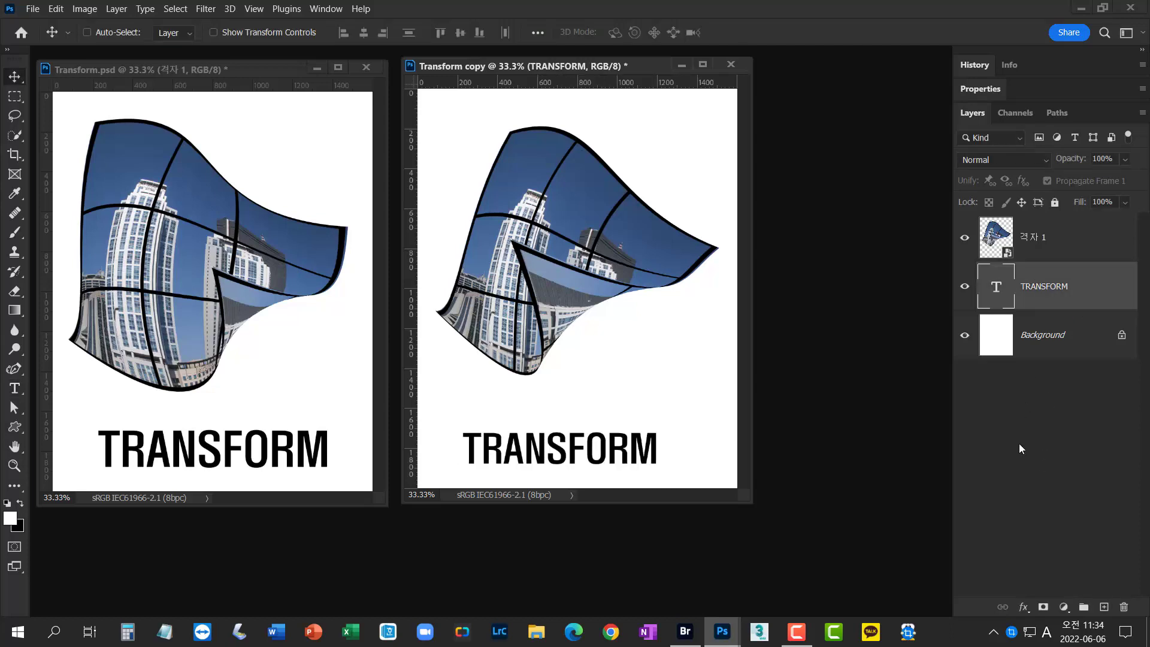
key("ctrl+t")
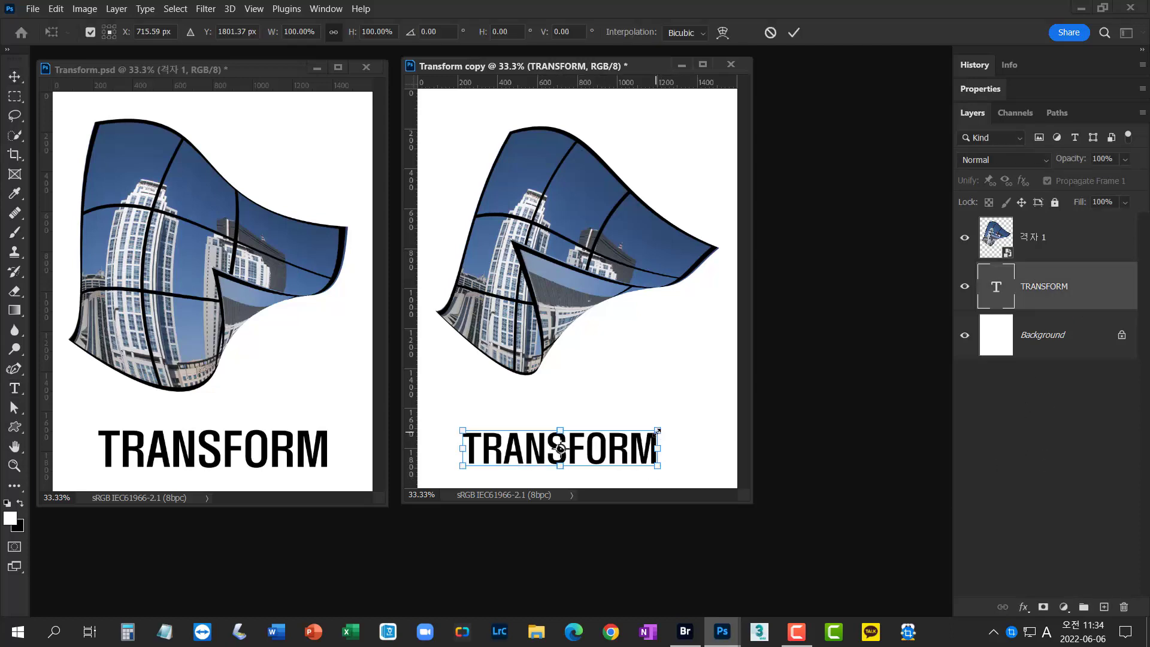
left_click_drag(657, 430, 703, 422)
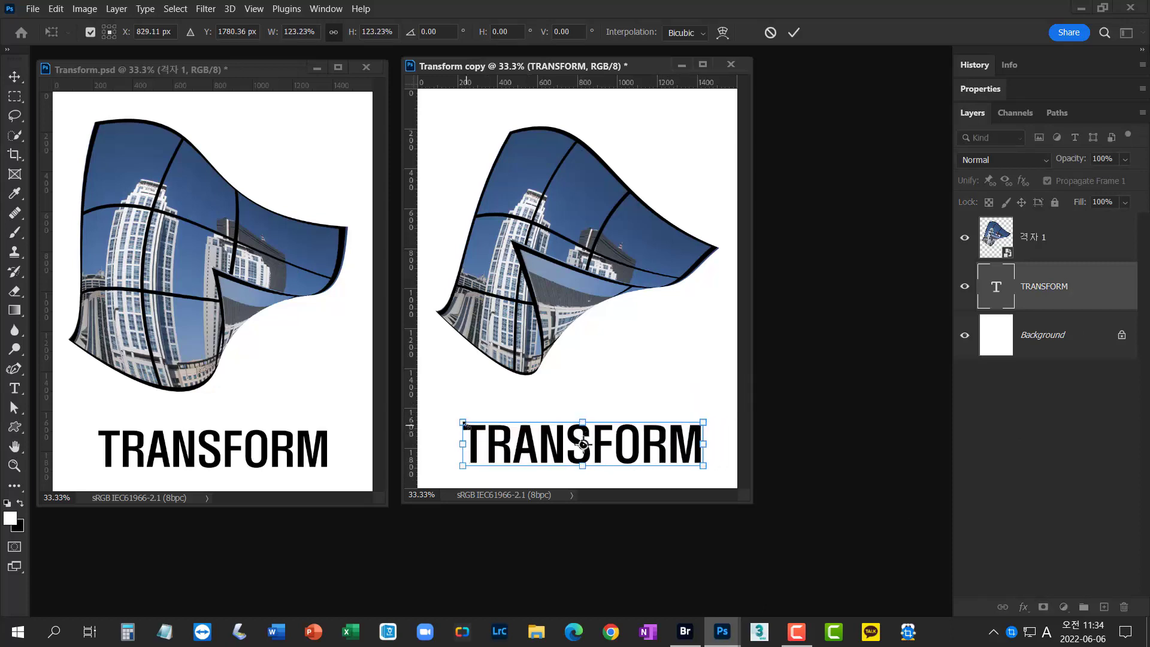
left_click_drag(465, 424, 450, 420)
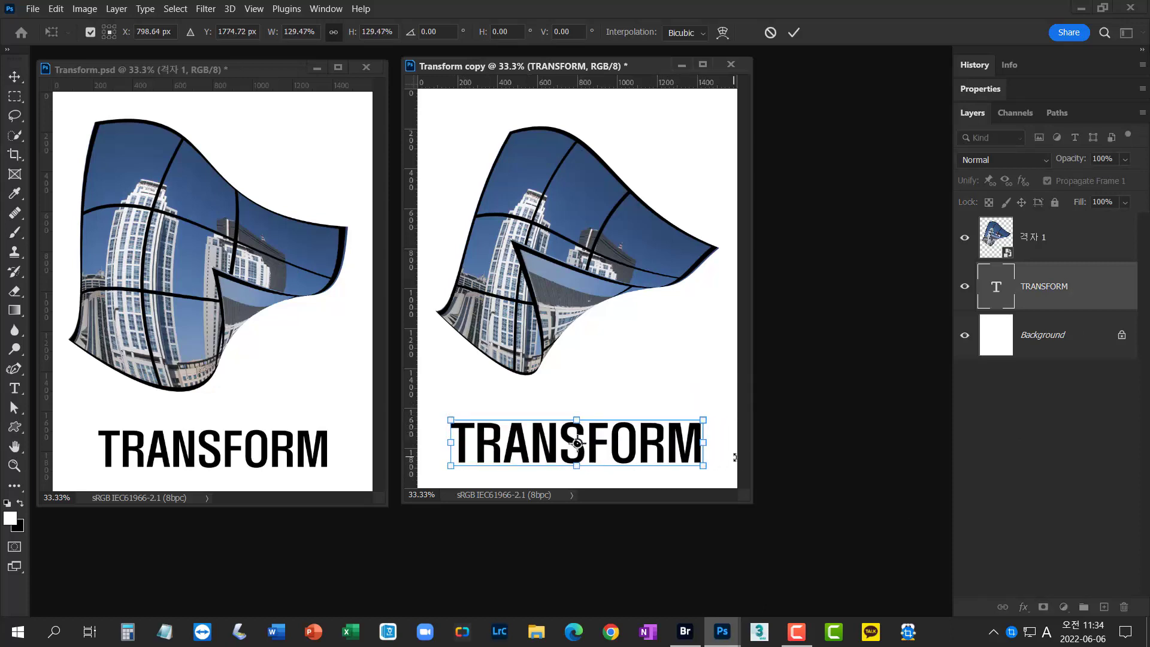
Switch the TRANSFORM text's transform to Warp and try the Arc Lower and Arc Upper styles
right_click(674, 448)
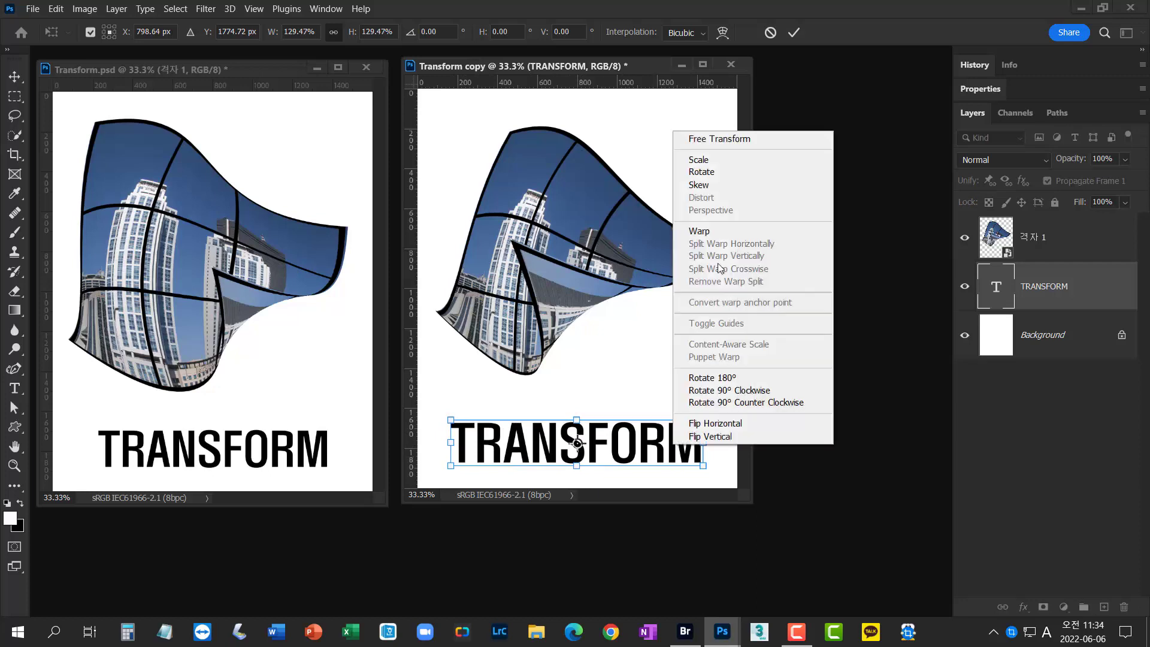
left_click(719, 236)
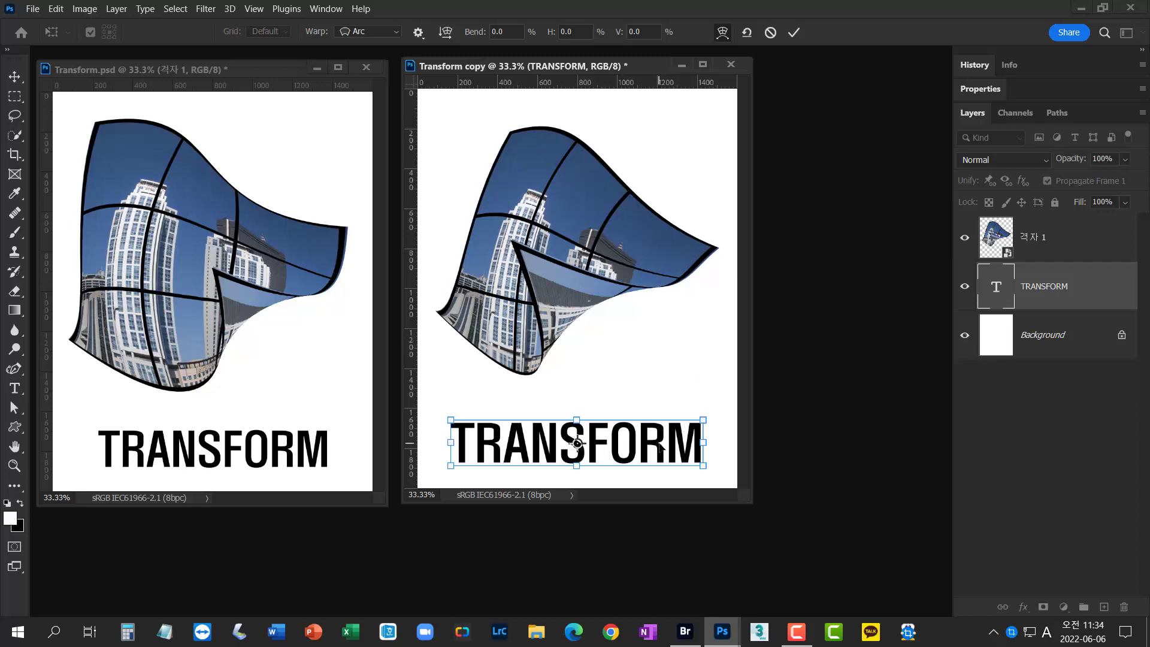
left_click(398, 36)
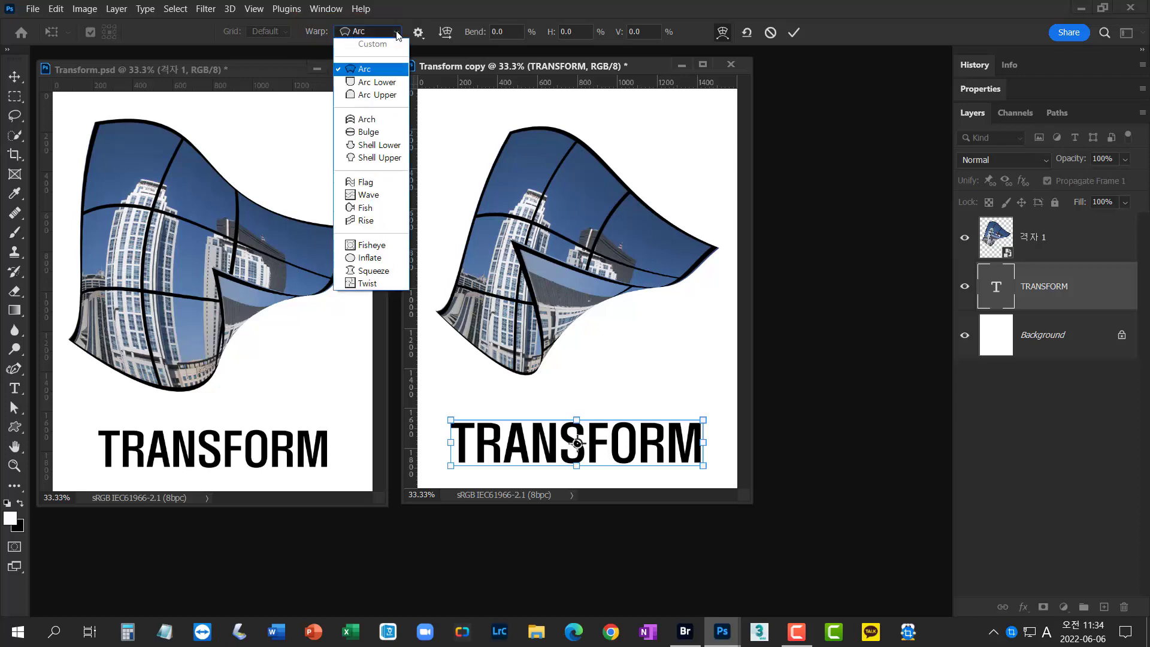
left_click(387, 80)
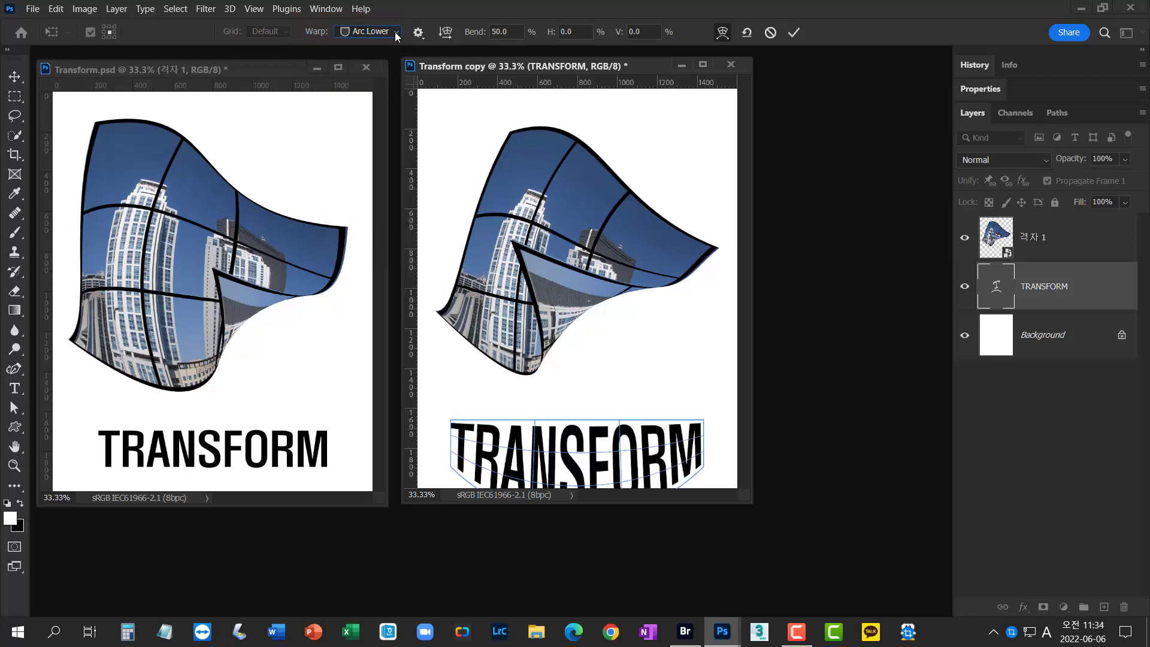
left_click(395, 34)
left_click(390, 94)
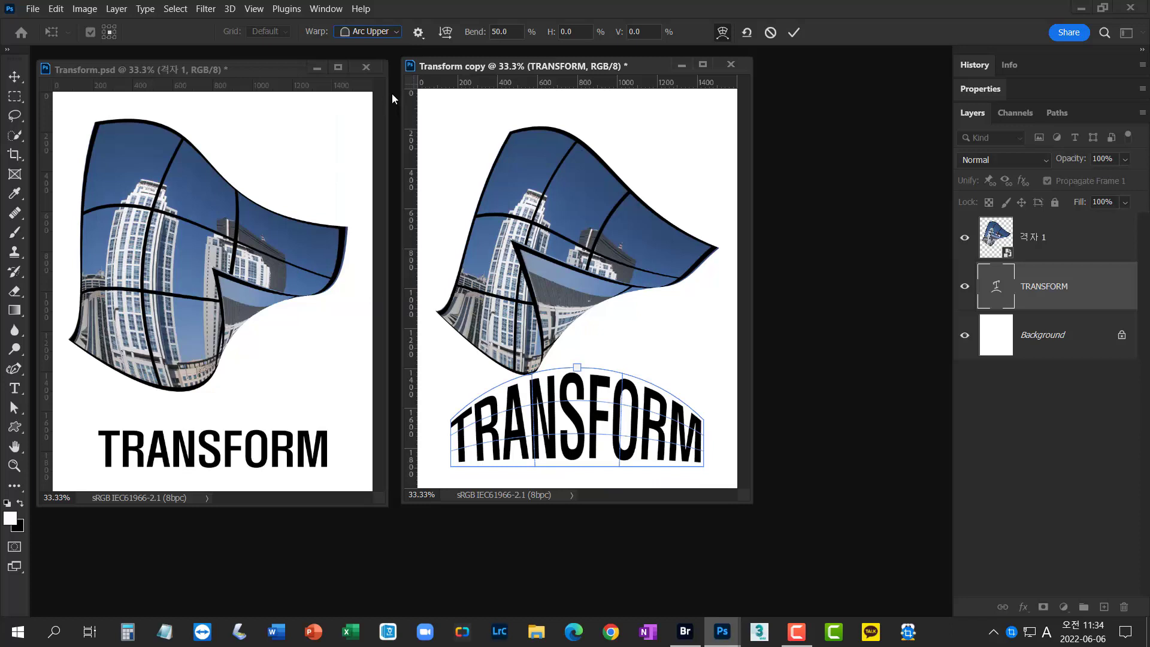
Apply the Fish warp style to the copy's TRANSFORM text with a 57.6% bend and commit the transform
left_click(394, 31)
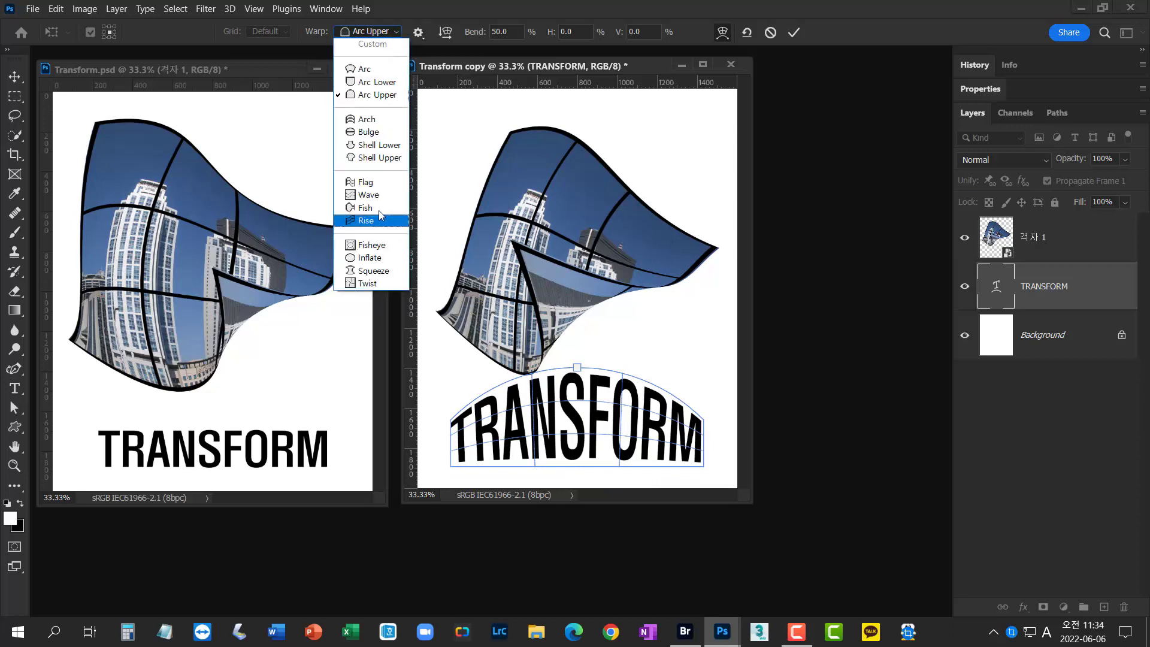
left_click(368, 207)
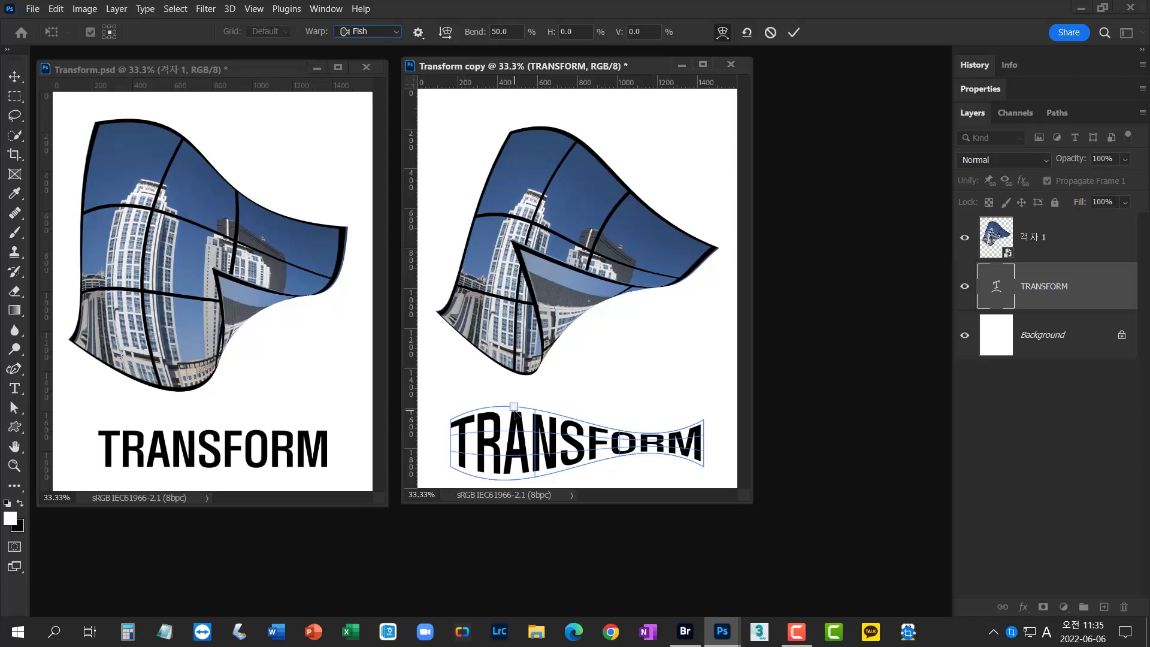
mouse_move(516, 410)
left_mouse_down()
mouse_move(509, 383)
mouse_move(510, 431)
mouse_move(510, 390)
mouse_move(510, 407)
left_mouse_up()
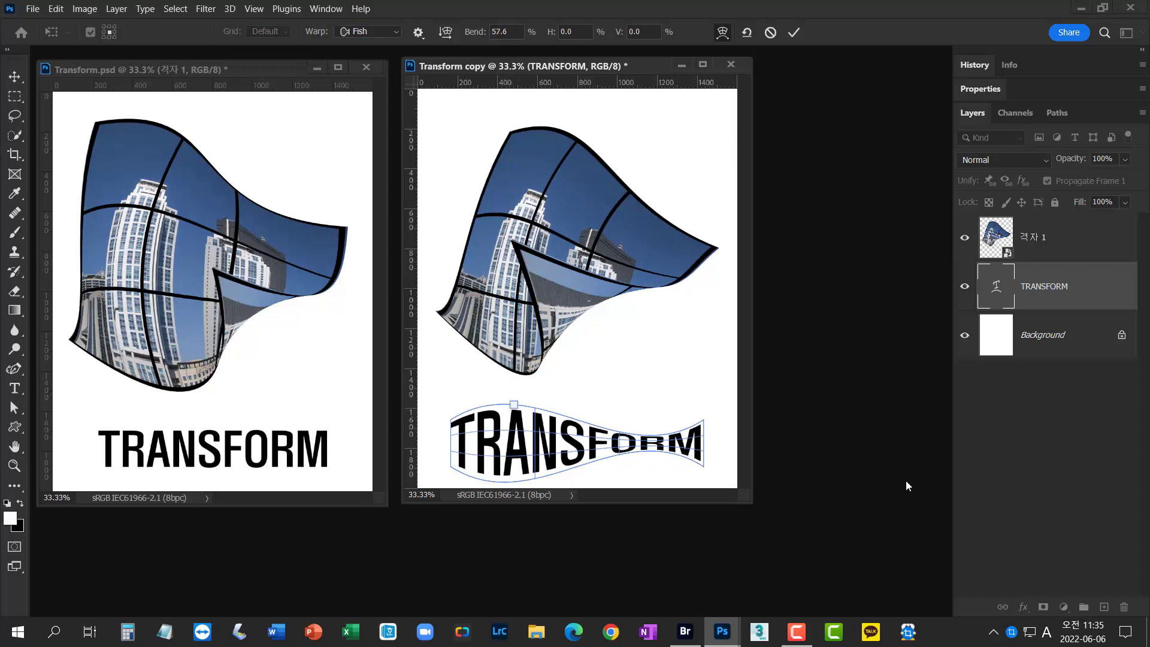
key("Return")
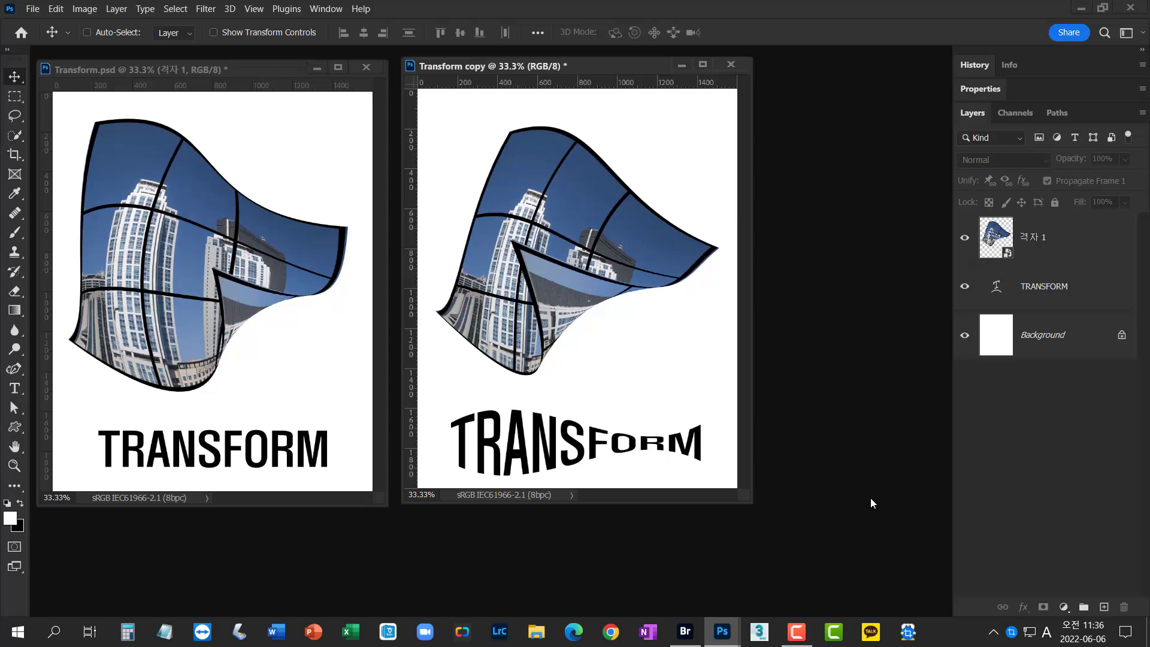
Remove the warp from the copy's TRANSFORM text by setting its Warp Text style to None, and commit the text edit
left_click(997, 286)
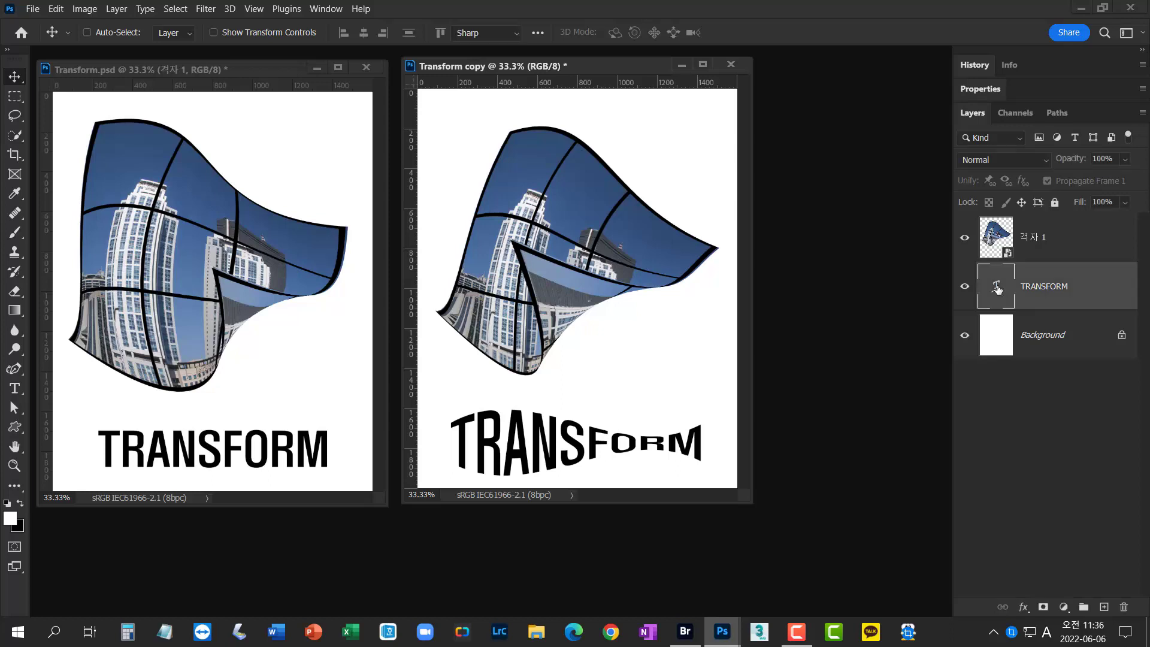
double_click(997, 288)
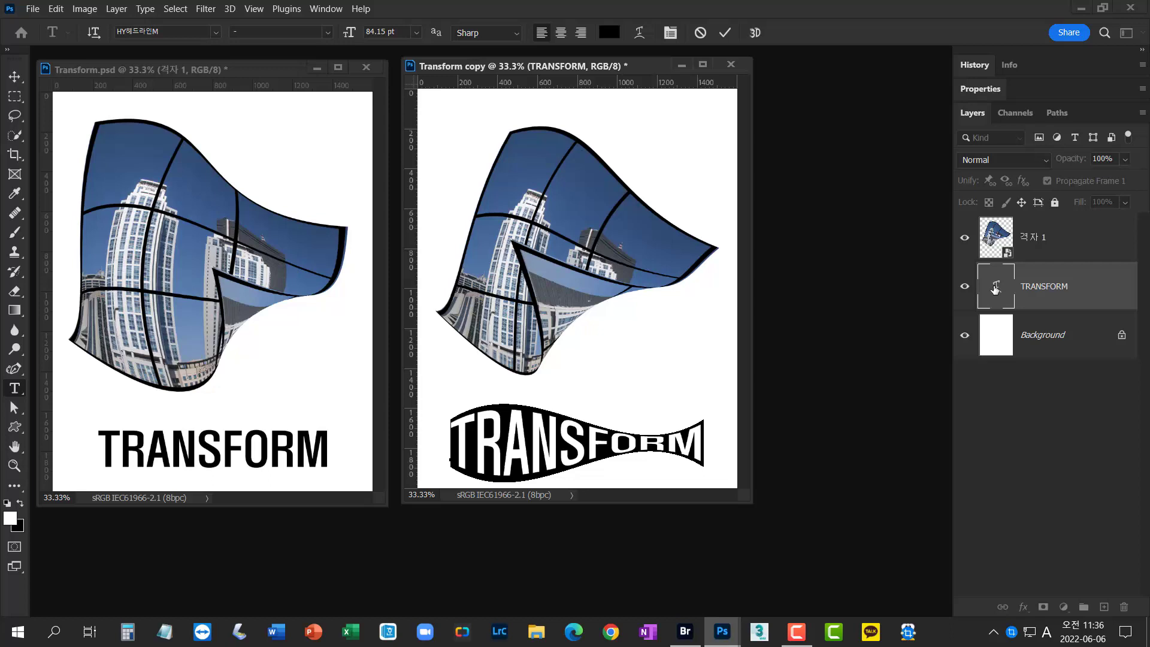
left_click(640, 35)
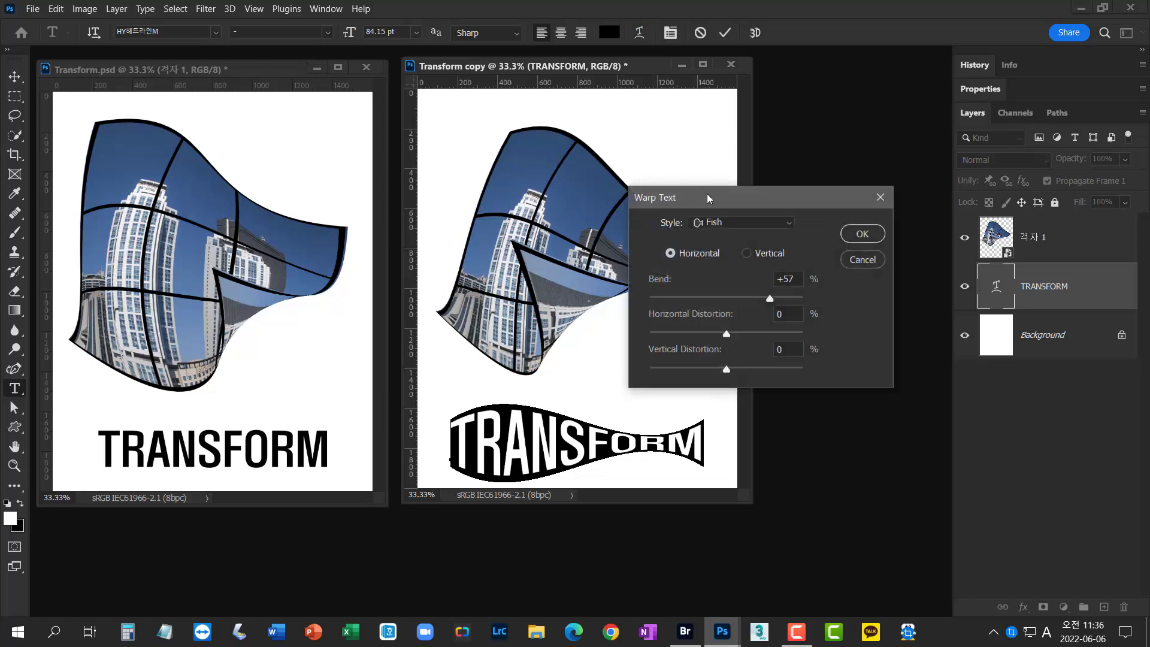
left_click_drag(711, 197, 727, 114)
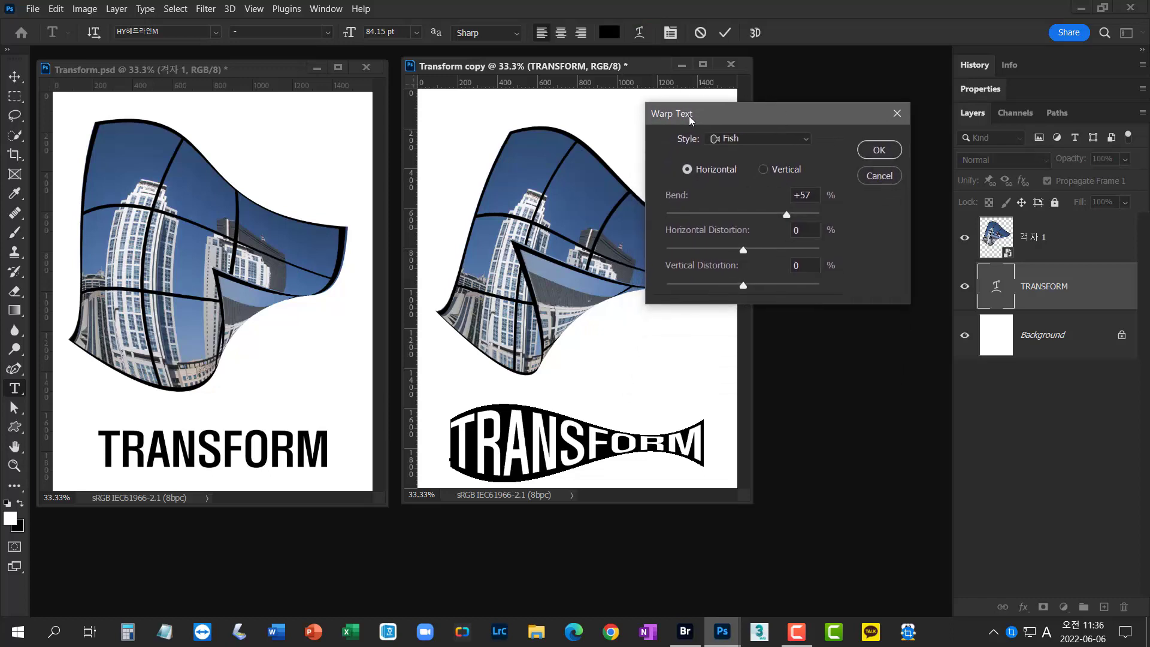
left_click(800, 141)
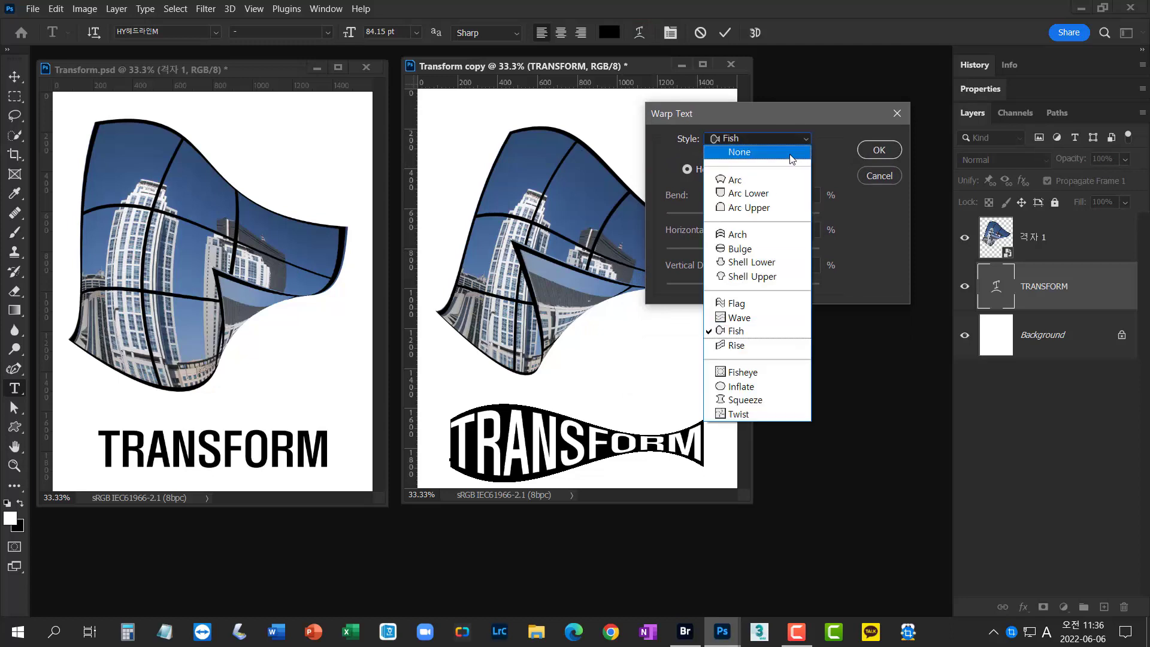
left_click(790, 154)
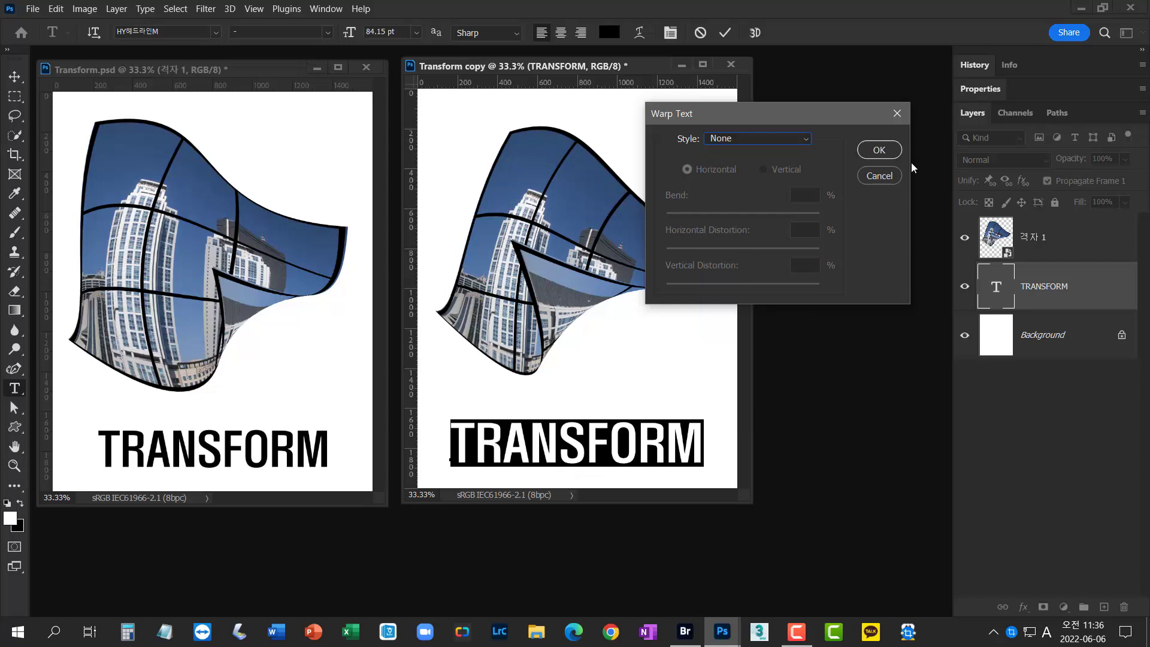
left_click(879, 150)
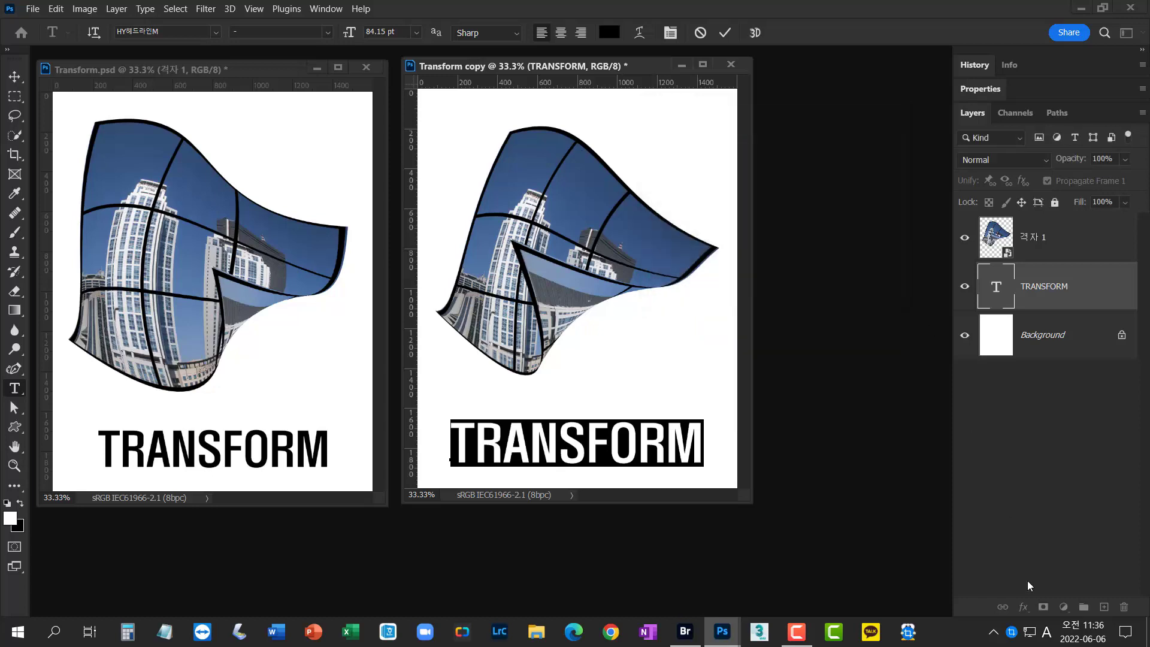
left_click(1003, 533)
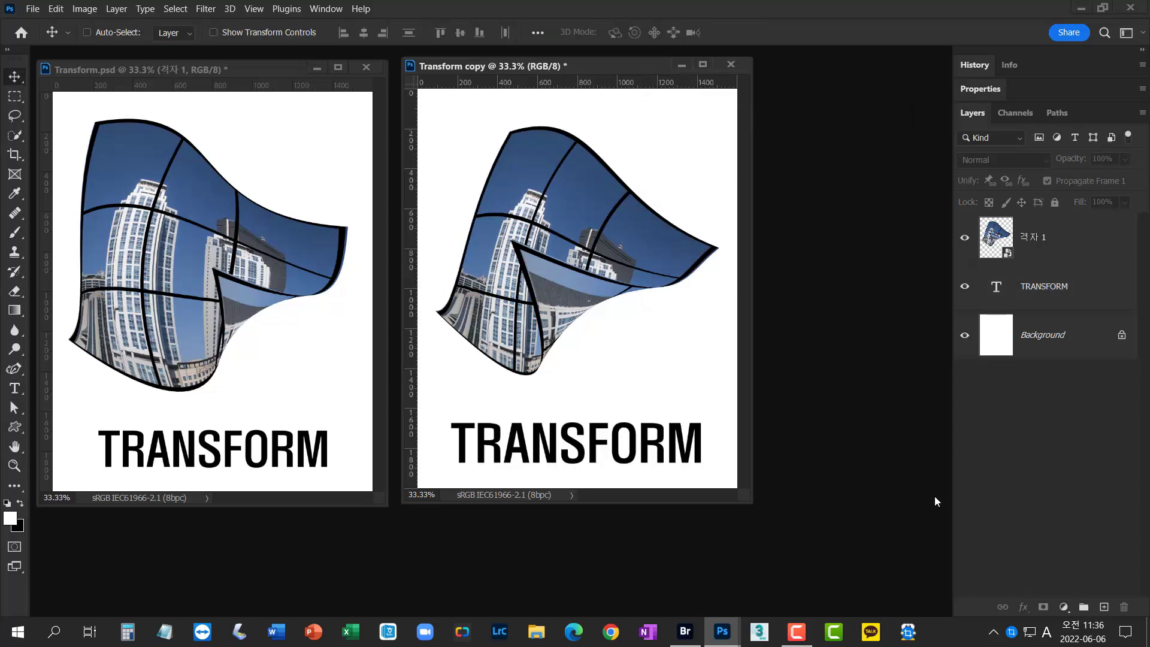
Bring up the Warp transform for the copy's TRANSFORM text and close it without choosing another style
left_click(1059, 283)
key("ctrl+t")
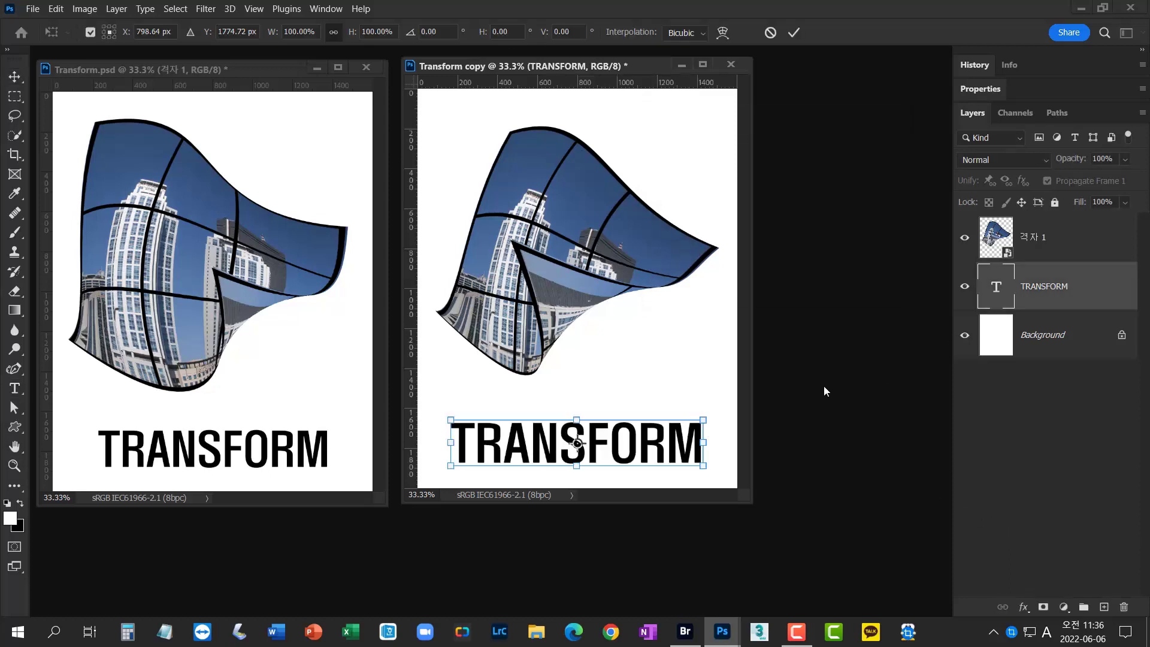
right_click(639, 441)
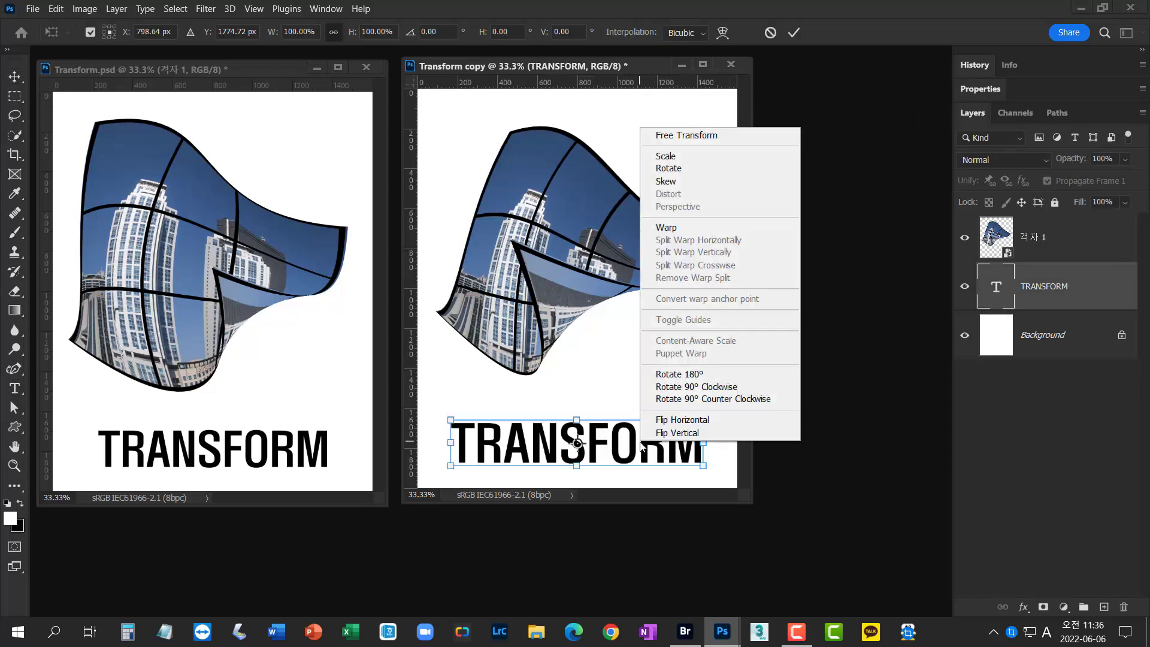
left_click(683, 234)
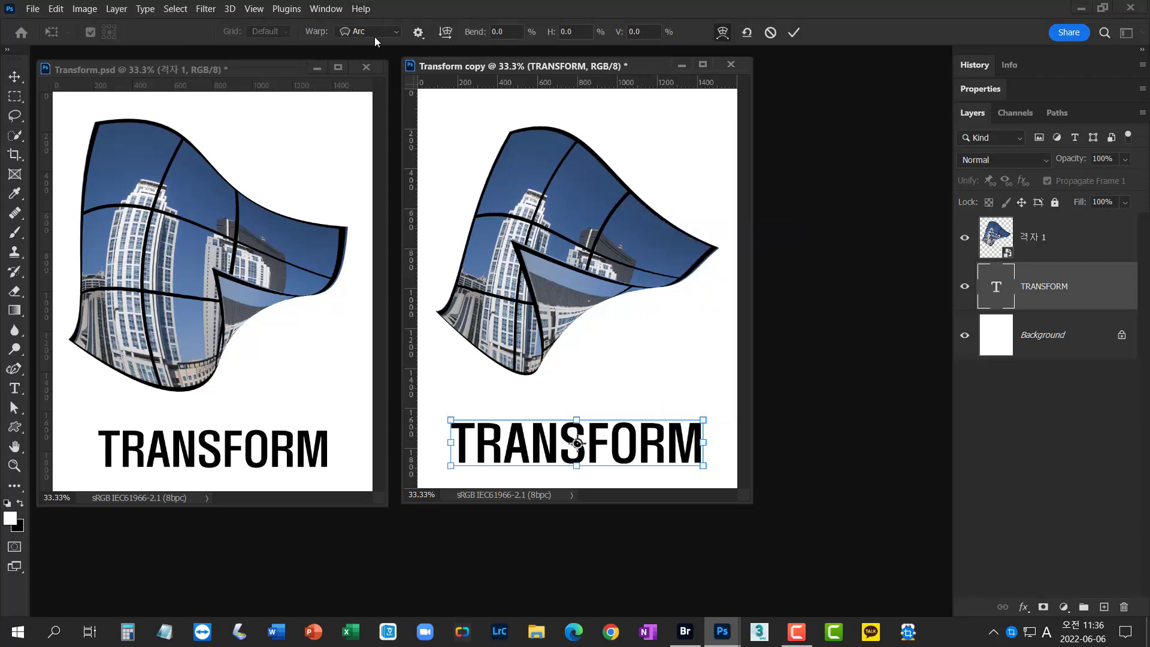
key("Return")
Try the Arc style on the copy's TRANSFORM text through Warp Text
double_click(1001, 289)
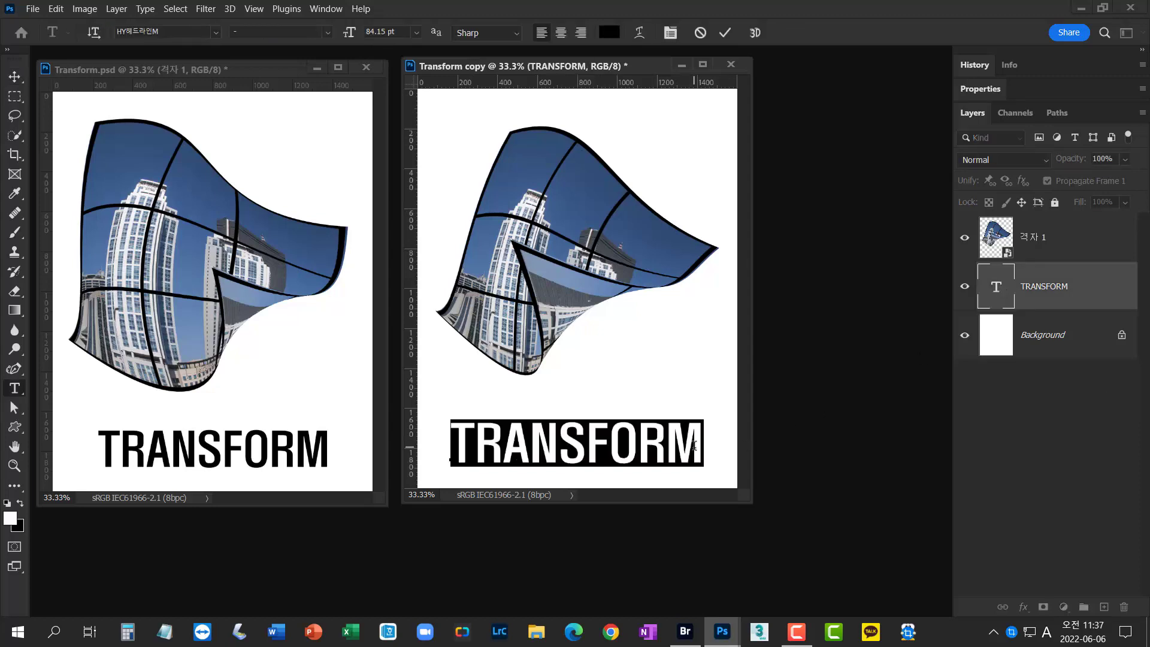
left_click(638, 33)
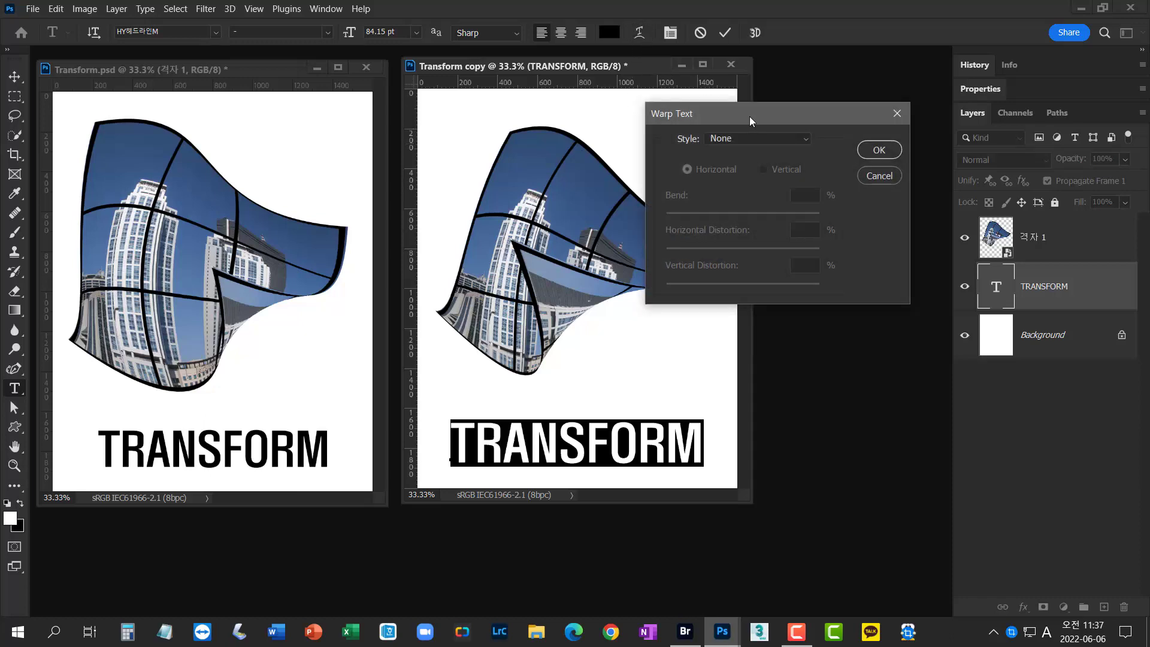
left_click_drag(751, 117, 768, 117)
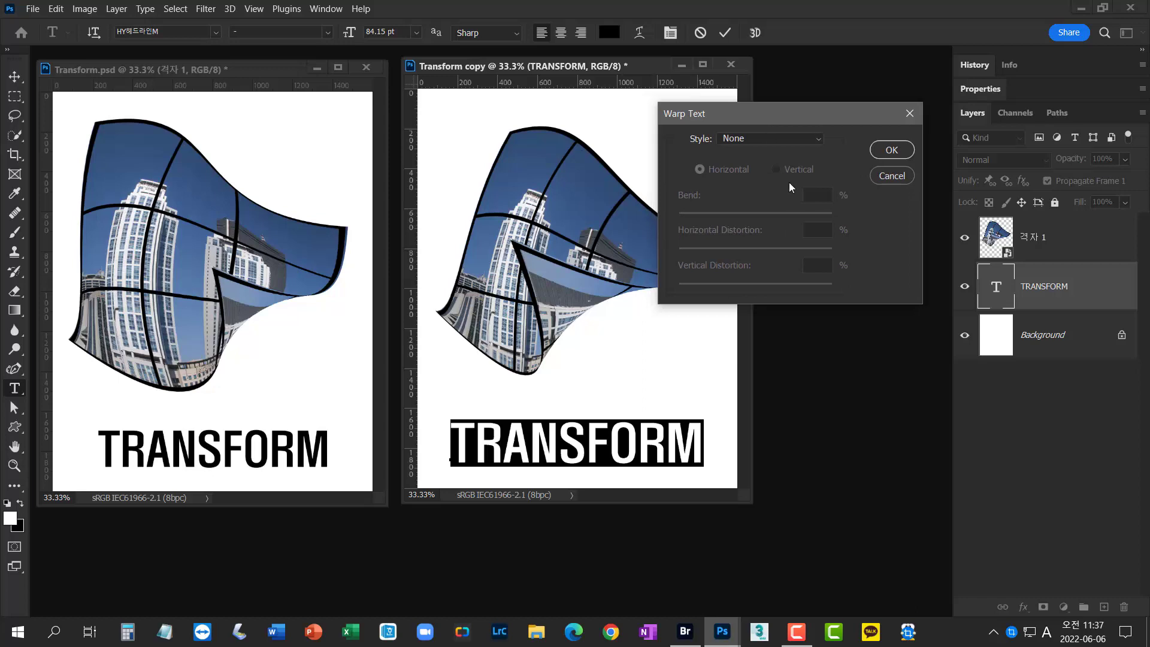
left_click(818, 140)
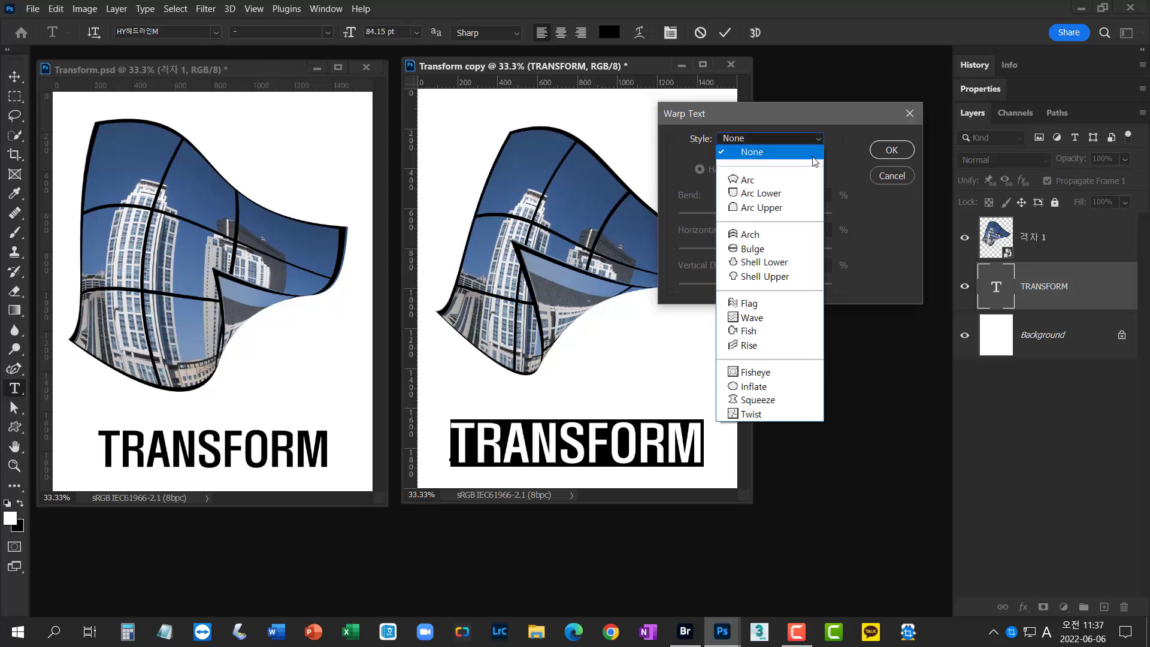
key("Down")
key("Return")
Compare the Arch and Shell Lower warp styles on the text, and return to Arch
left_click(817, 139)
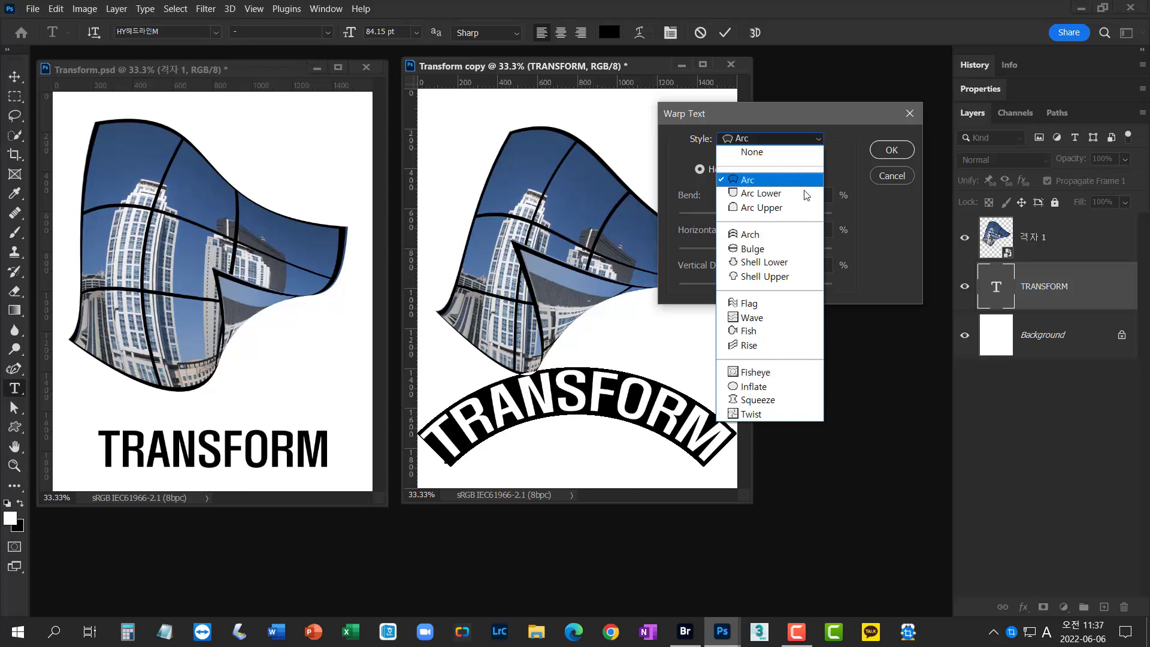
key("Down")
left_click(795, 234)
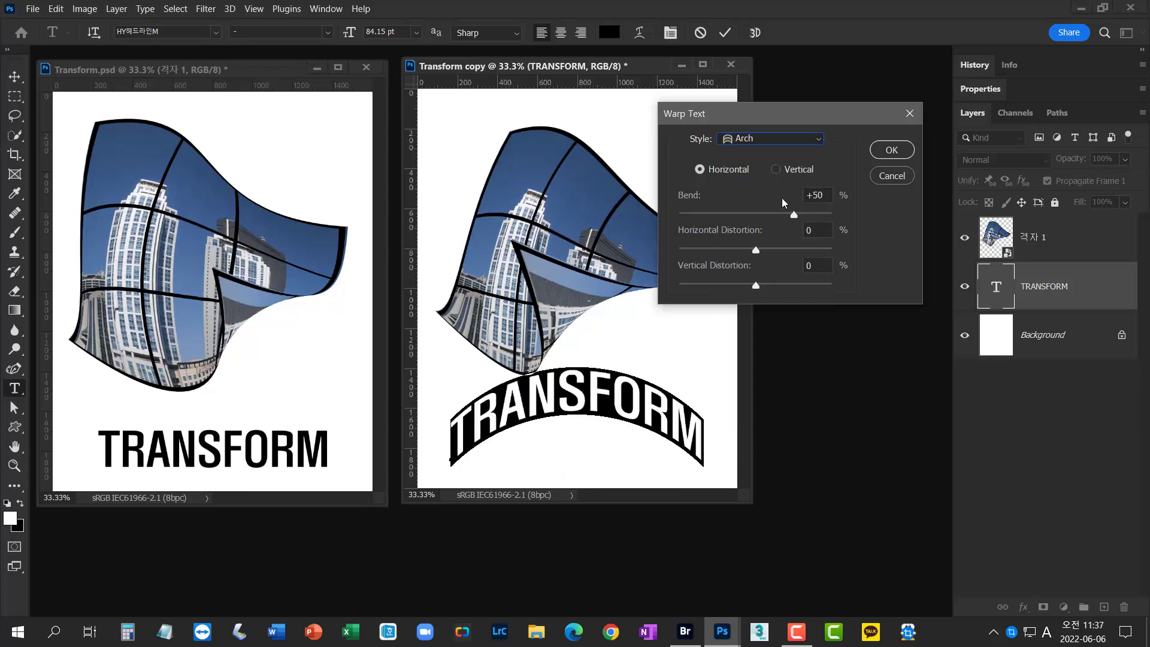
left_click(779, 142)
left_click(781, 269)
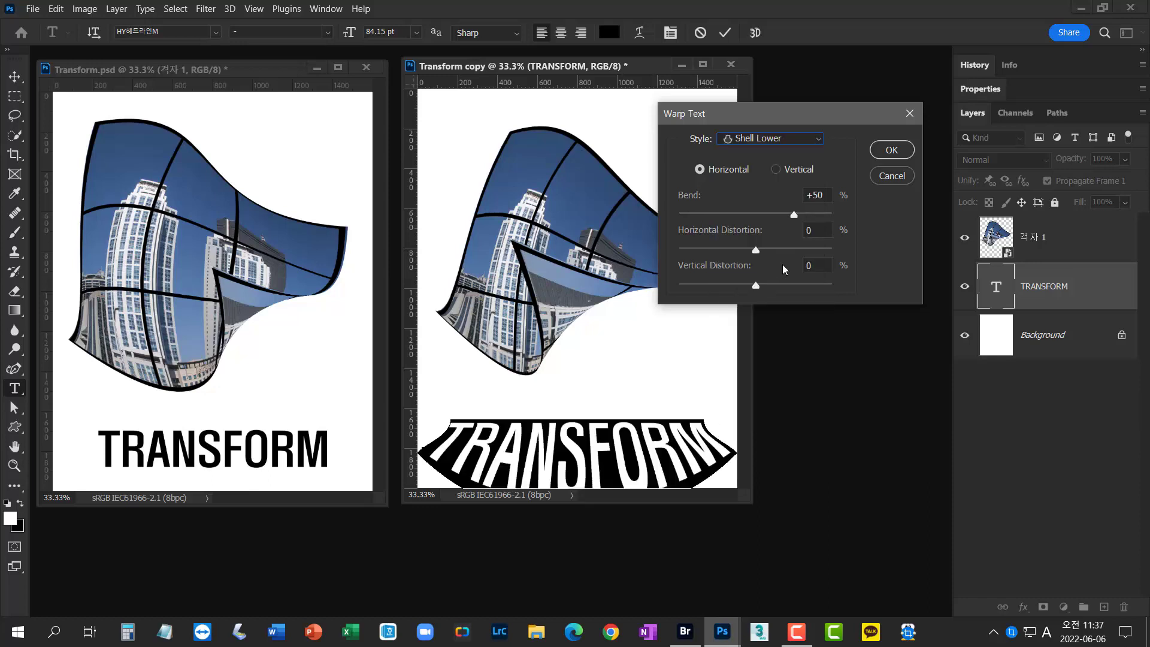
left_click(802, 139)
left_click(779, 233)
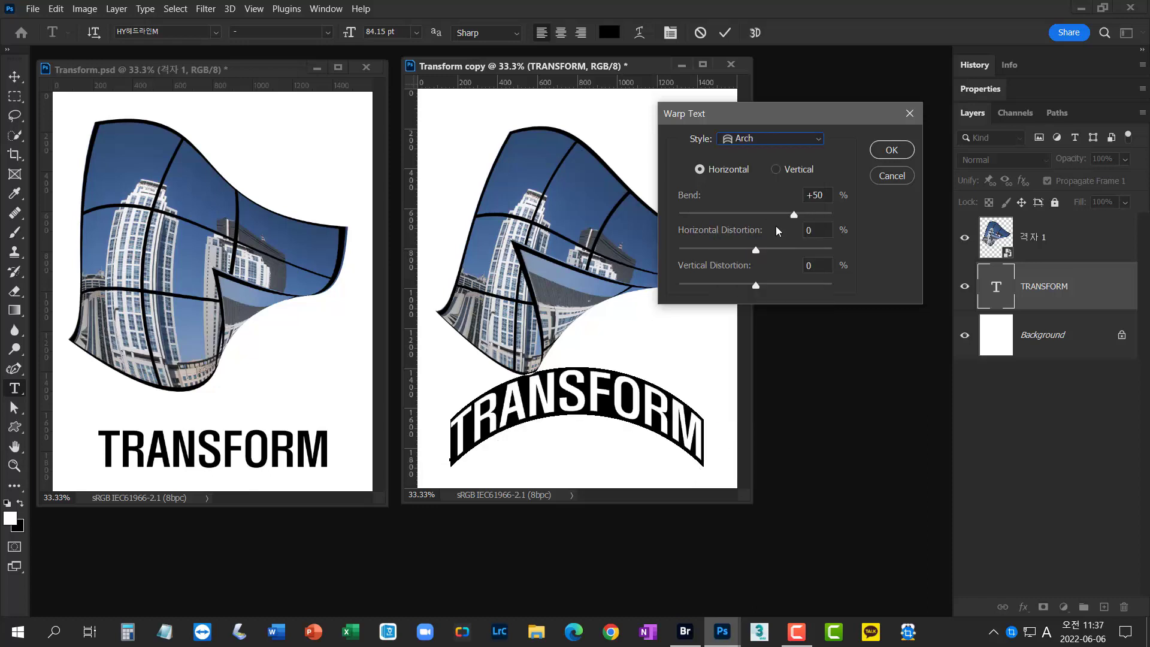
Try an Arch bend of +38% on the text, and set the warp style back to None
left_click_drag(793, 214, 786, 215)
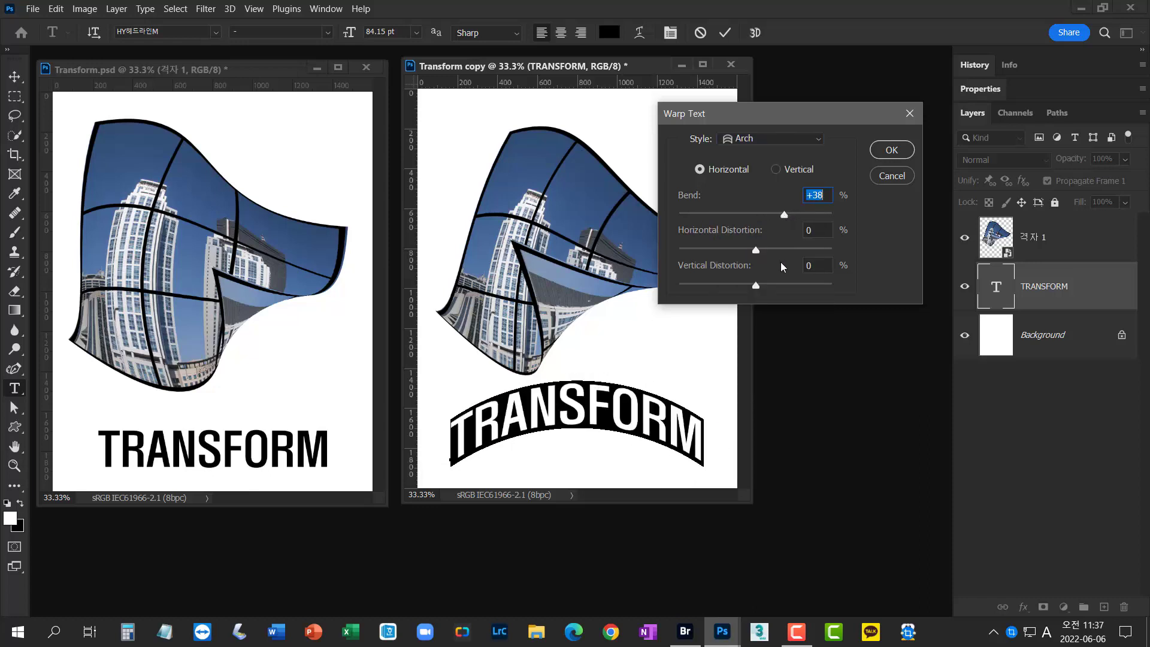
left_click(782, 138)
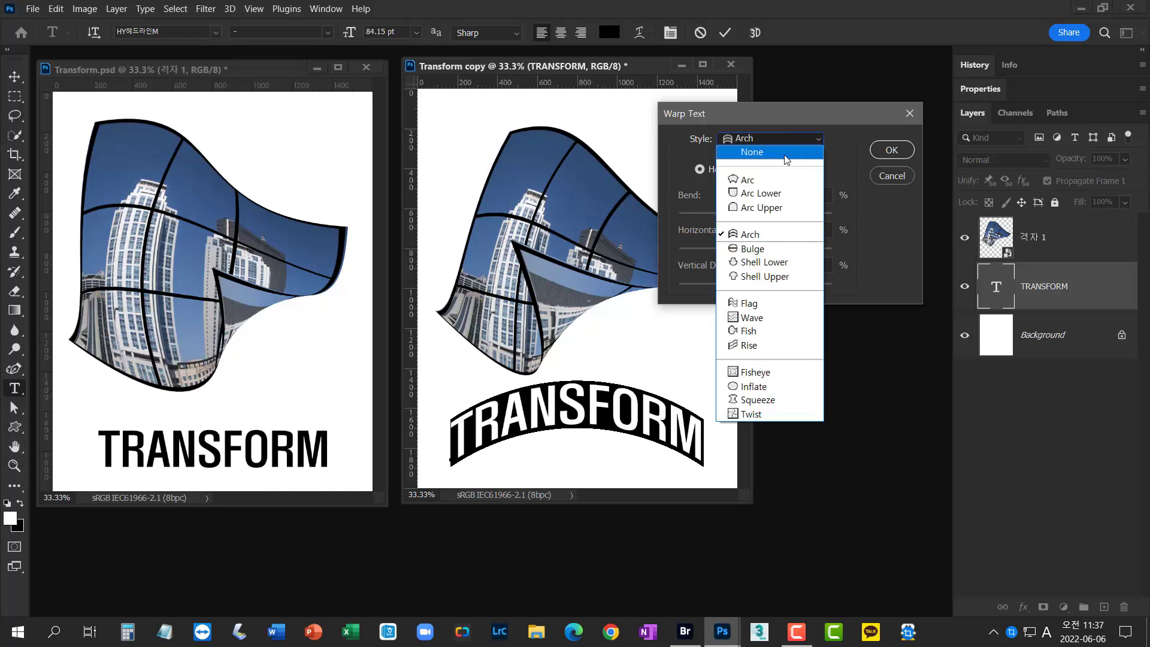
left_click(786, 158)
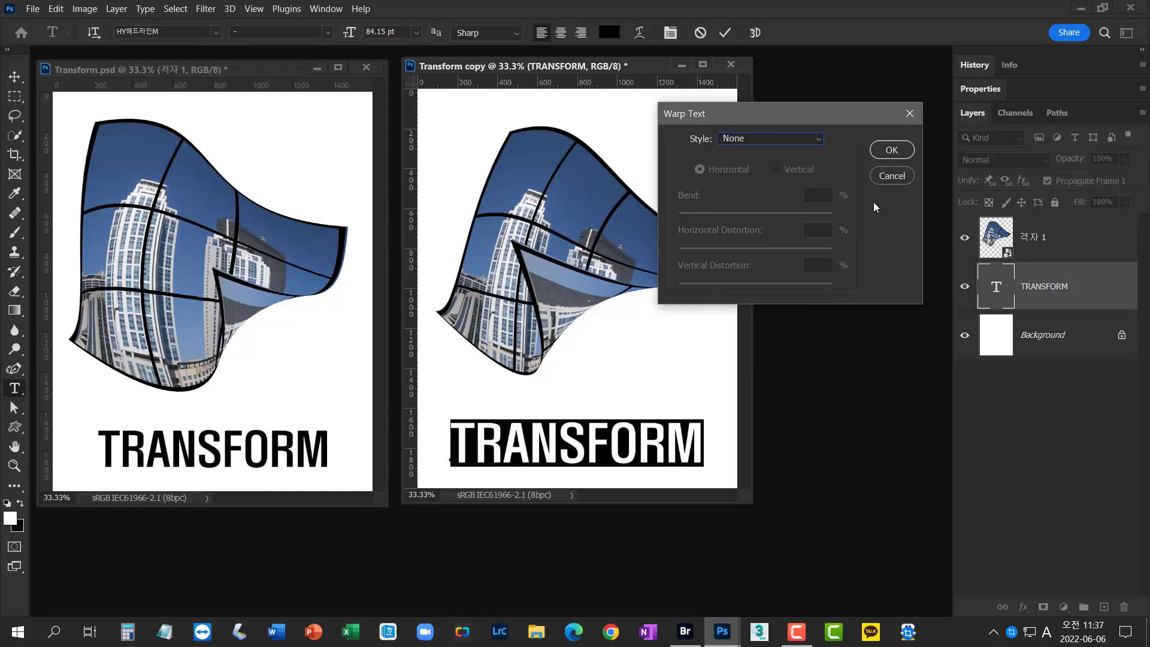
left_click(889, 153)
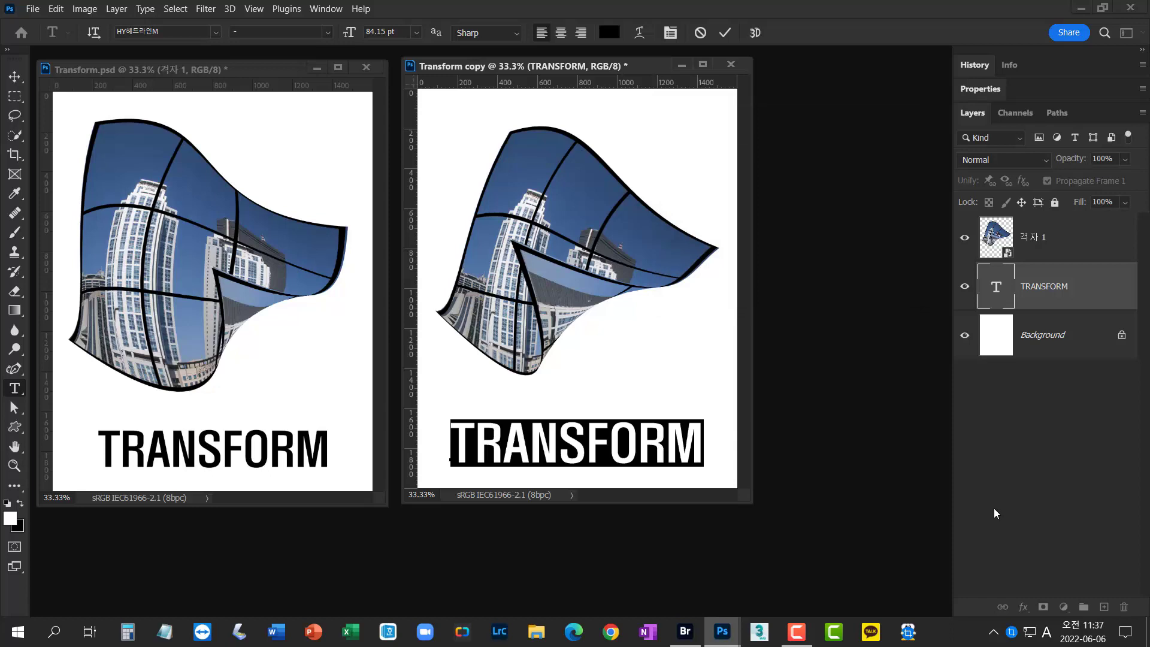